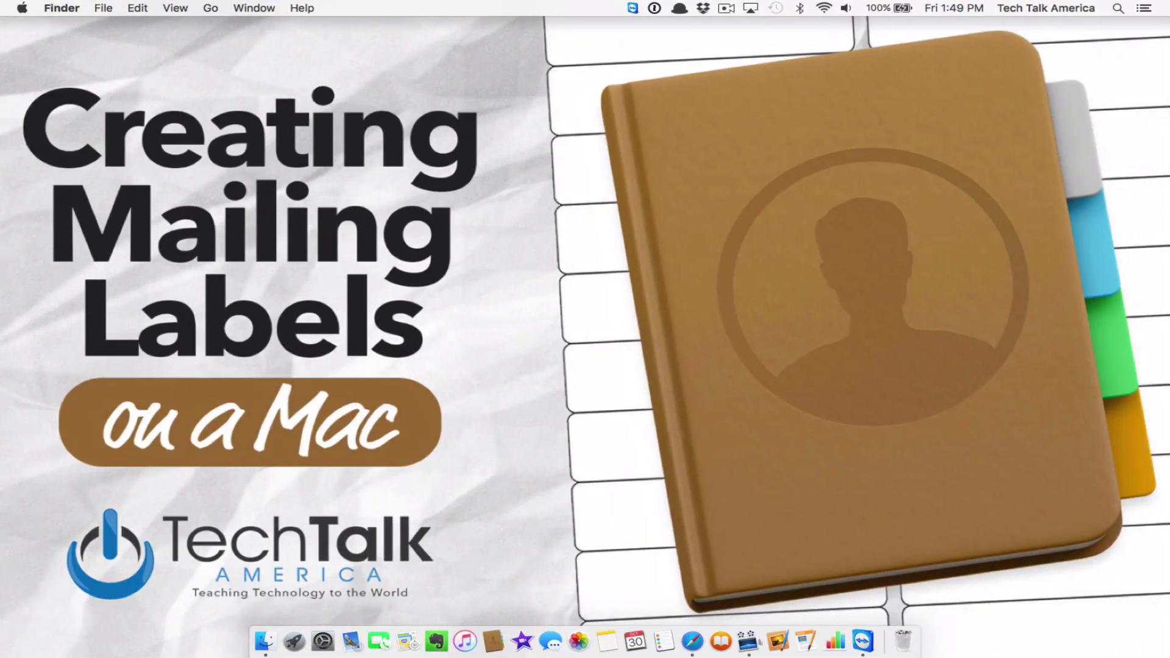
# - Launch Contacts from the Dock and browse the eight cards, ending on Bart Simpson
pyautogui.click(487, 640)
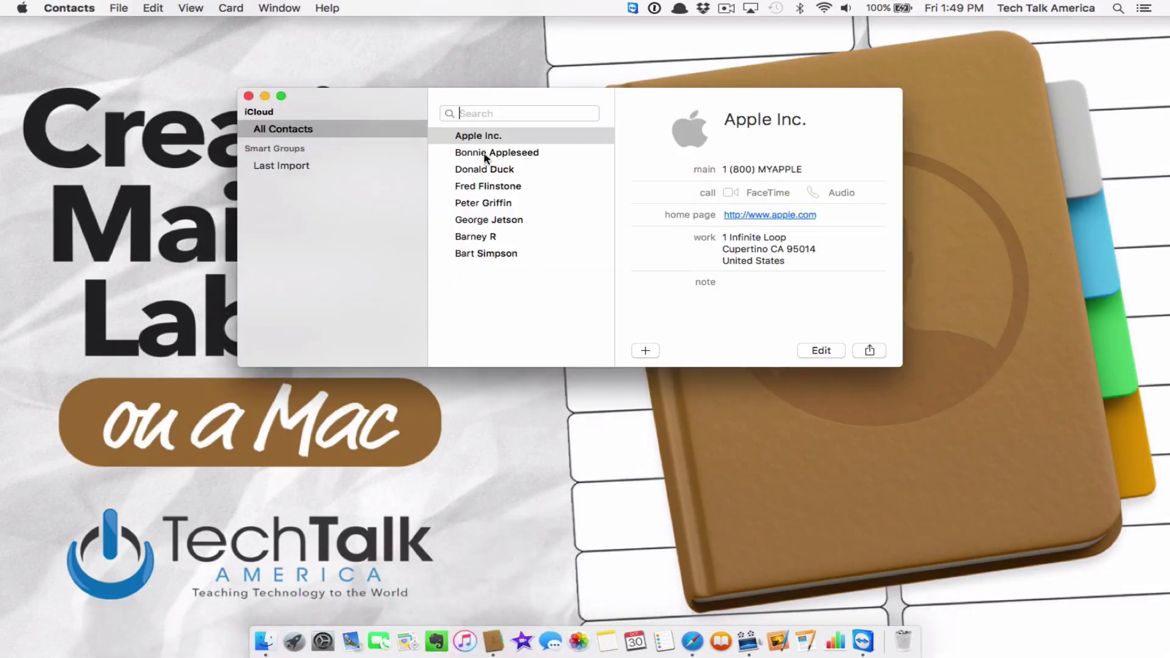
pyautogui.press('Down')
pyautogui.press('Down')
pyautogui.press('Down')
pyautogui.press('Down')
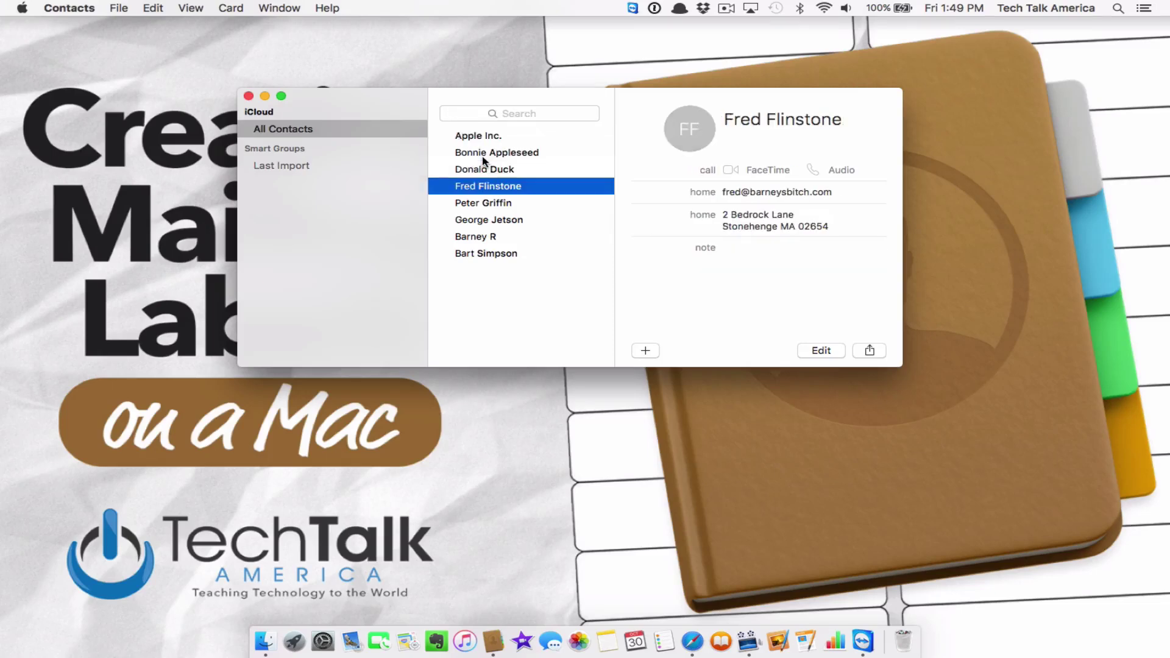
pyautogui.press('Down')
pyautogui.press('Down')
pyautogui.press('Down')
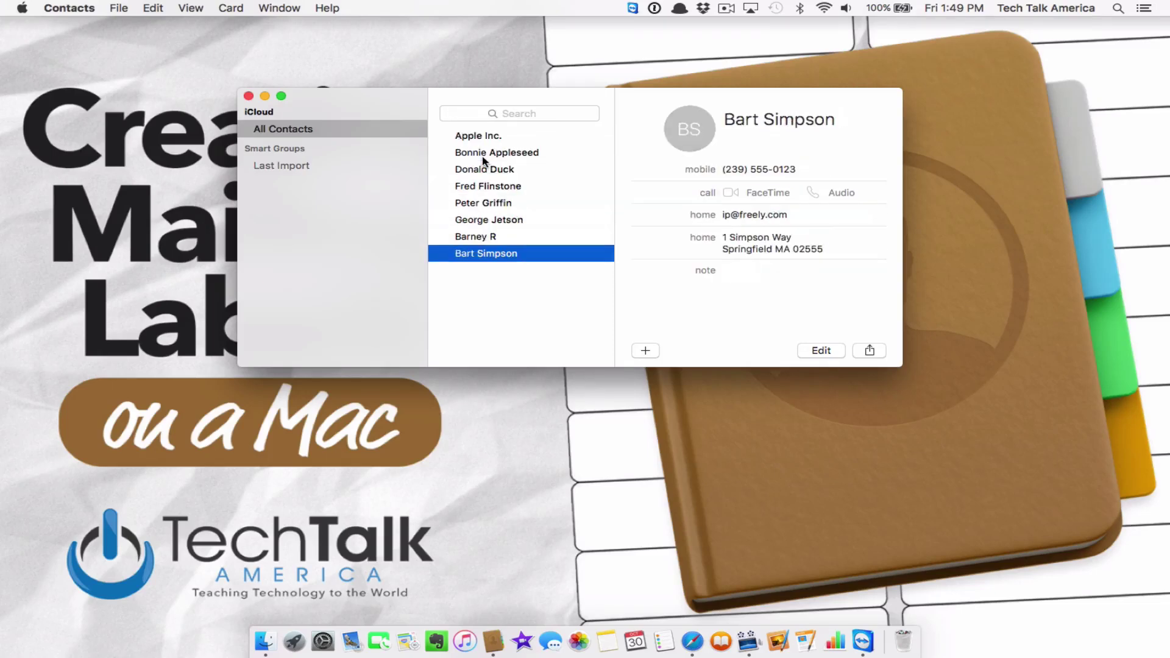
pyautogui.press('Up')
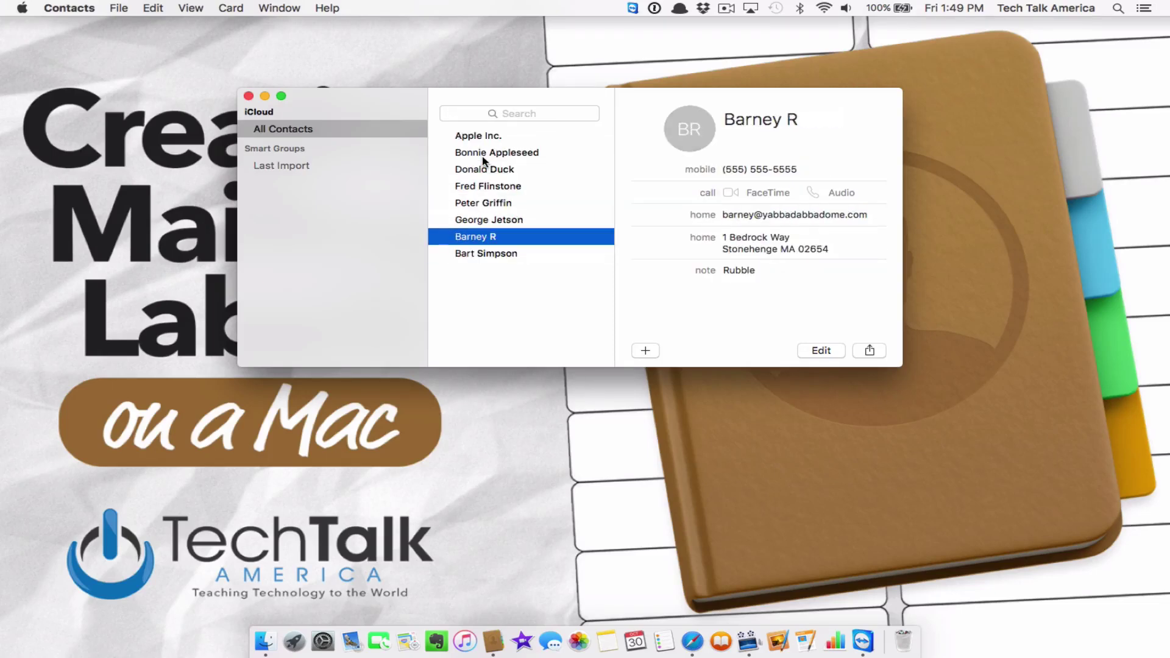
pyautogui.click(512, 257)
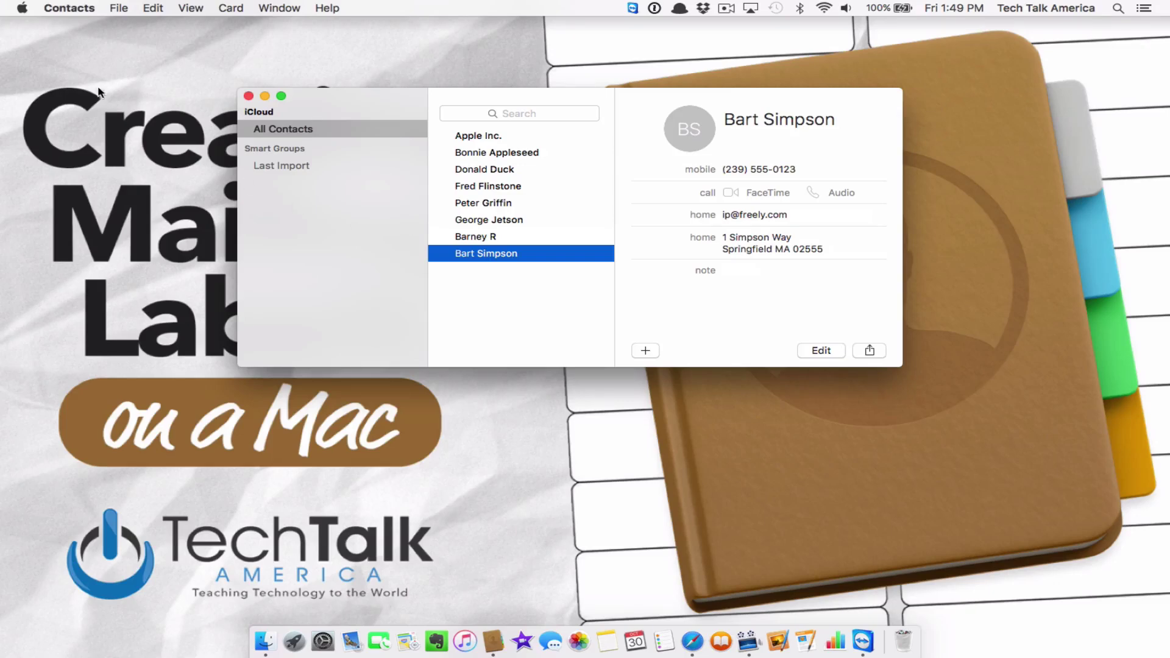
# - Create a new group from the File menu and name it 'Christmas Cards'
pyautogui.click(117, 8)
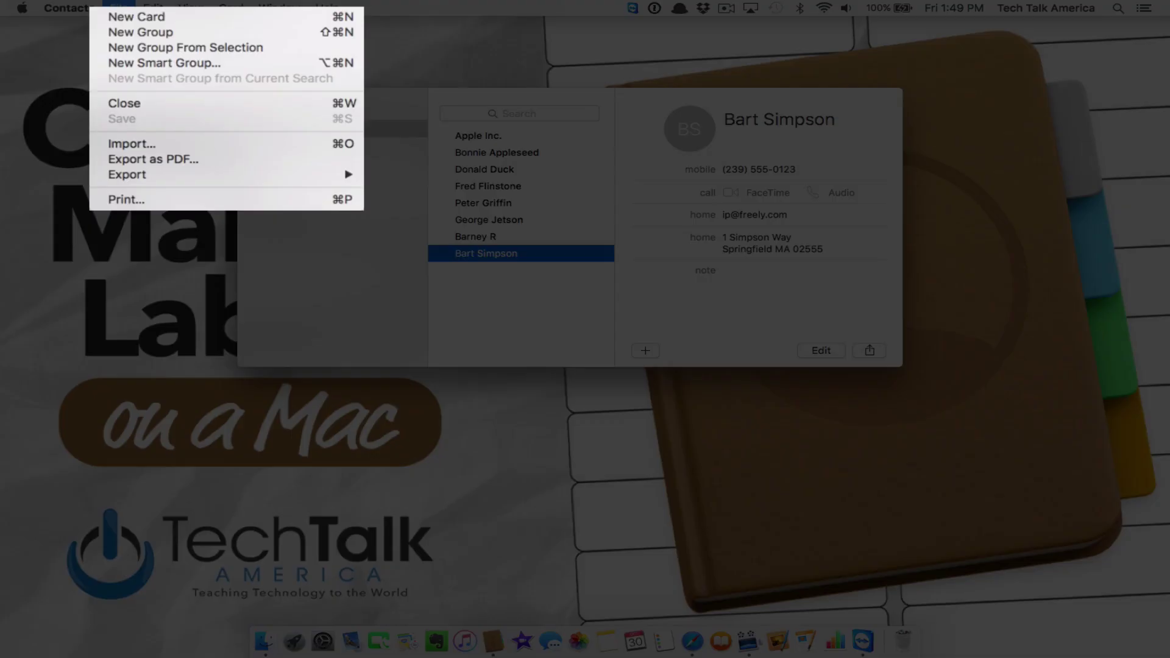
pyautogui.click(97, 31)
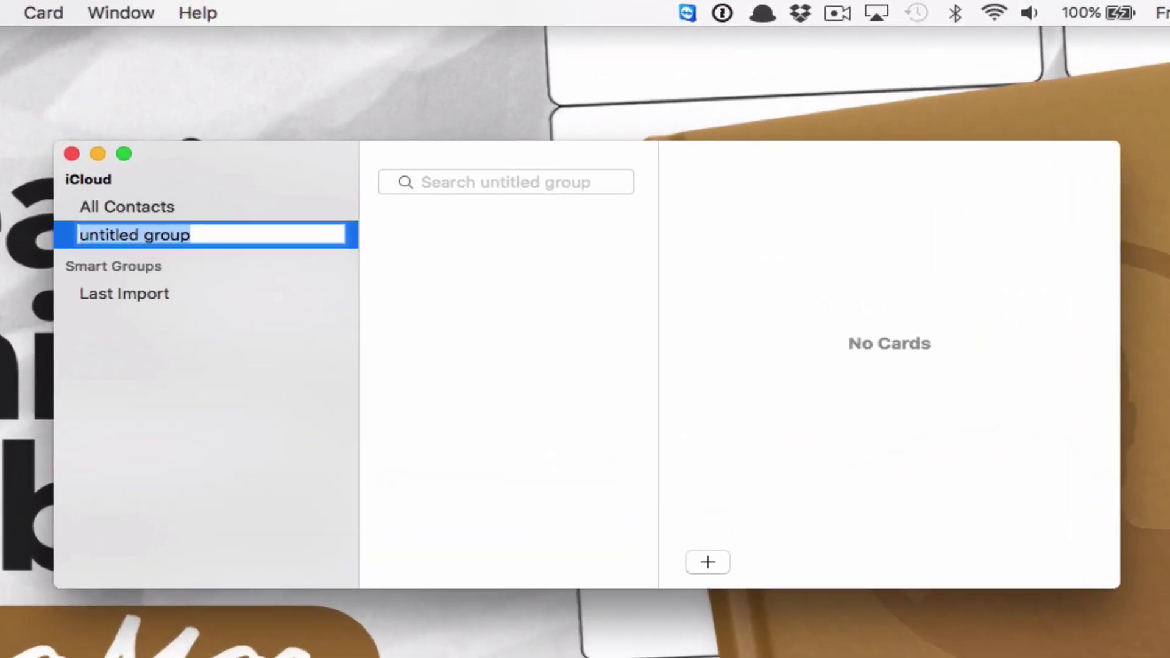
pyautogui.write('Christmas Cards')
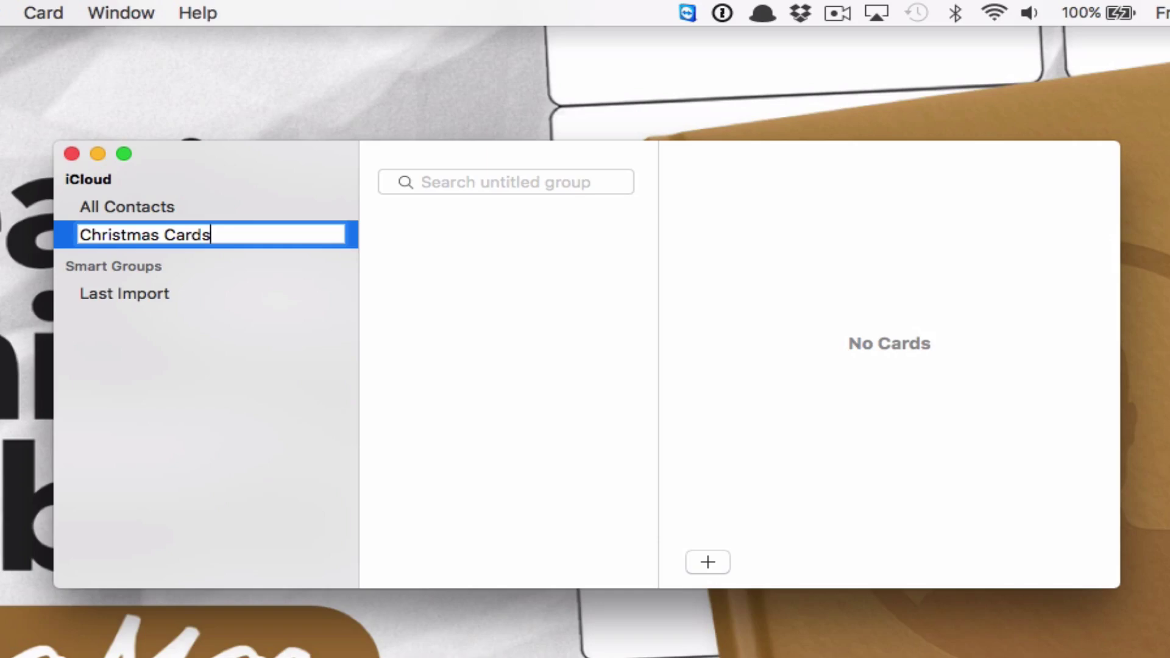
pyautogui.press('Escape')
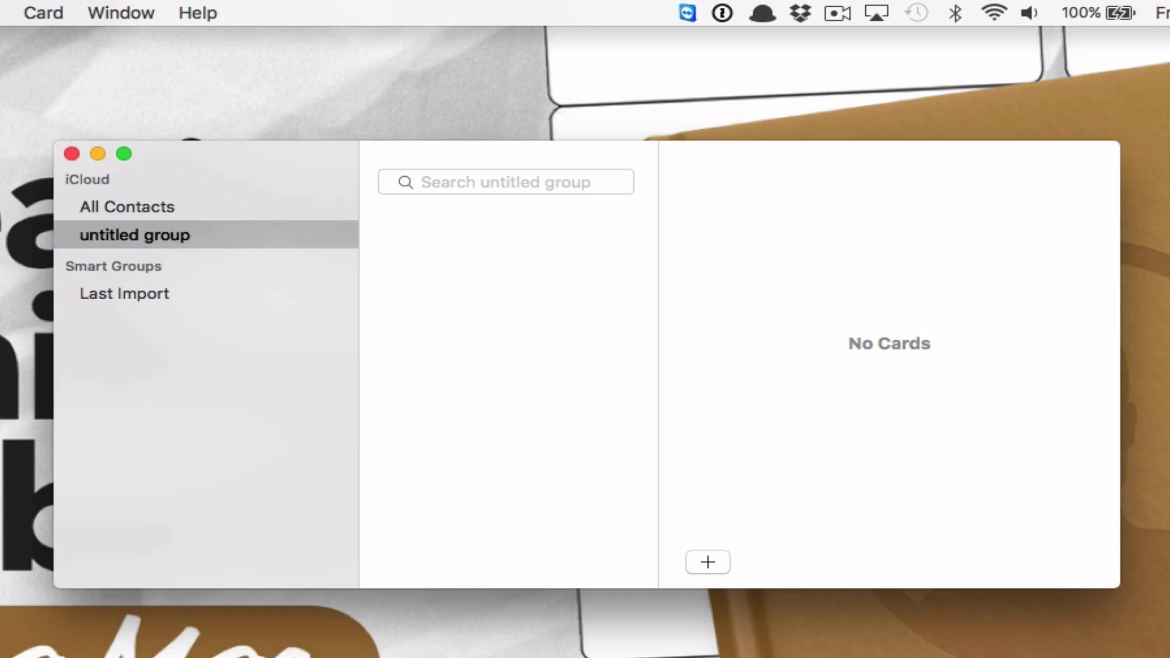
pyautogui.click(131, 228)
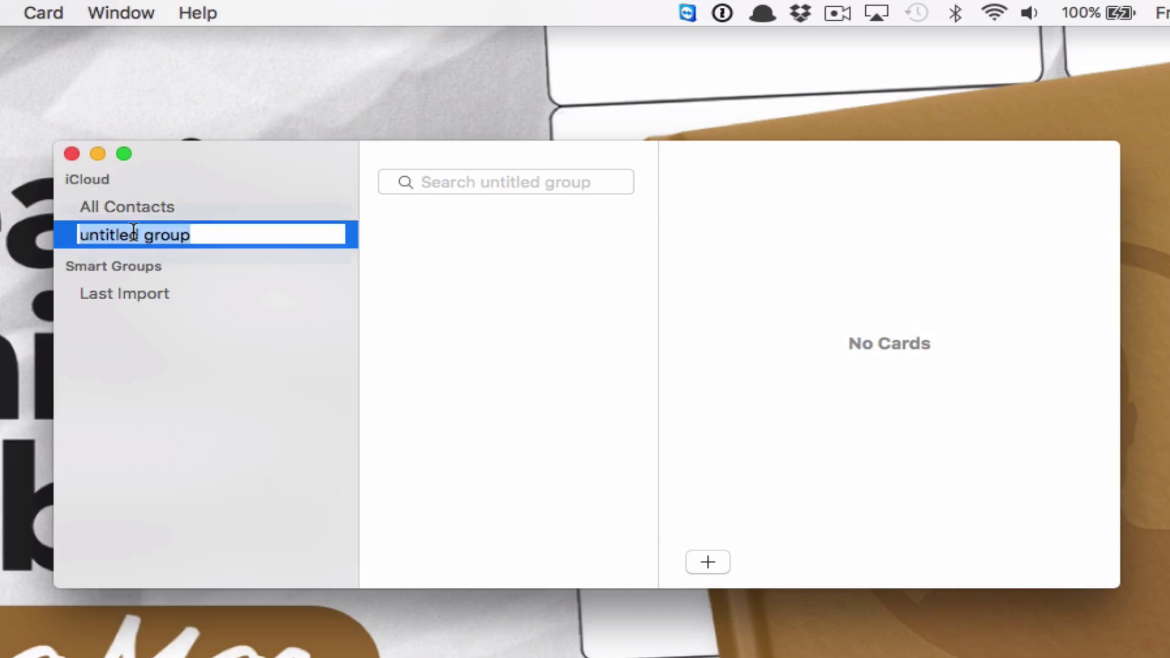
pyautogui.write('Christmas ')
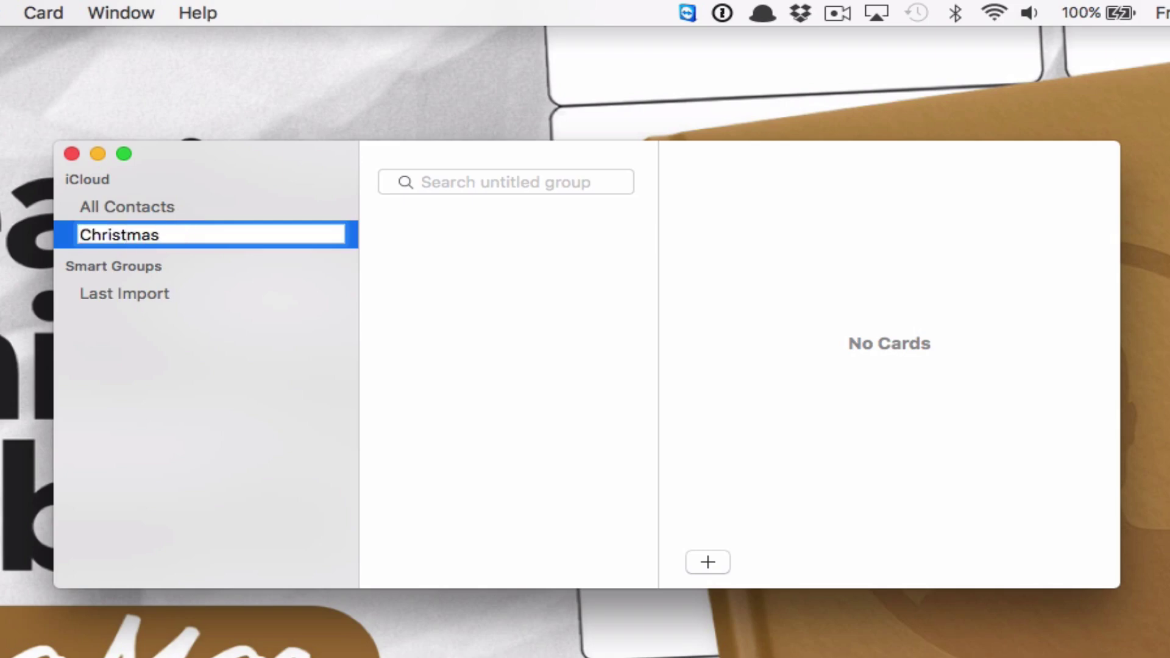
pyautogui.write('Cards')
pyautogui.press('Return')
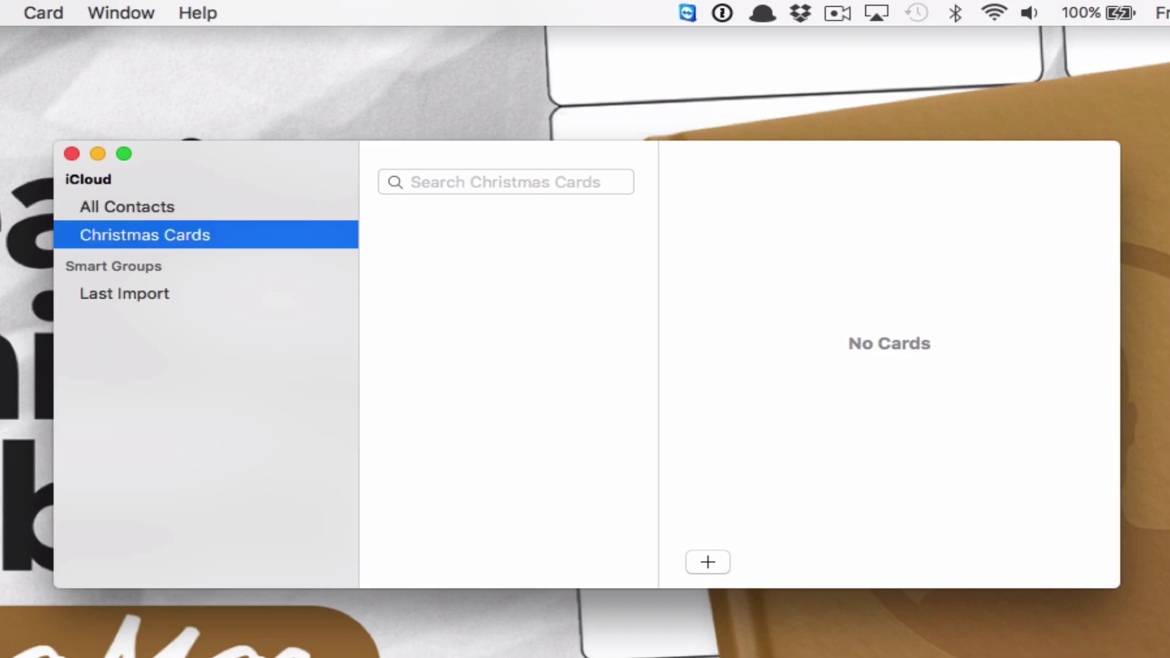
# - Drag the seven contacts, Bonnie Appleseed through Bart Simpson, into the Christmas Cards group
pyautogui.click(97, 207)
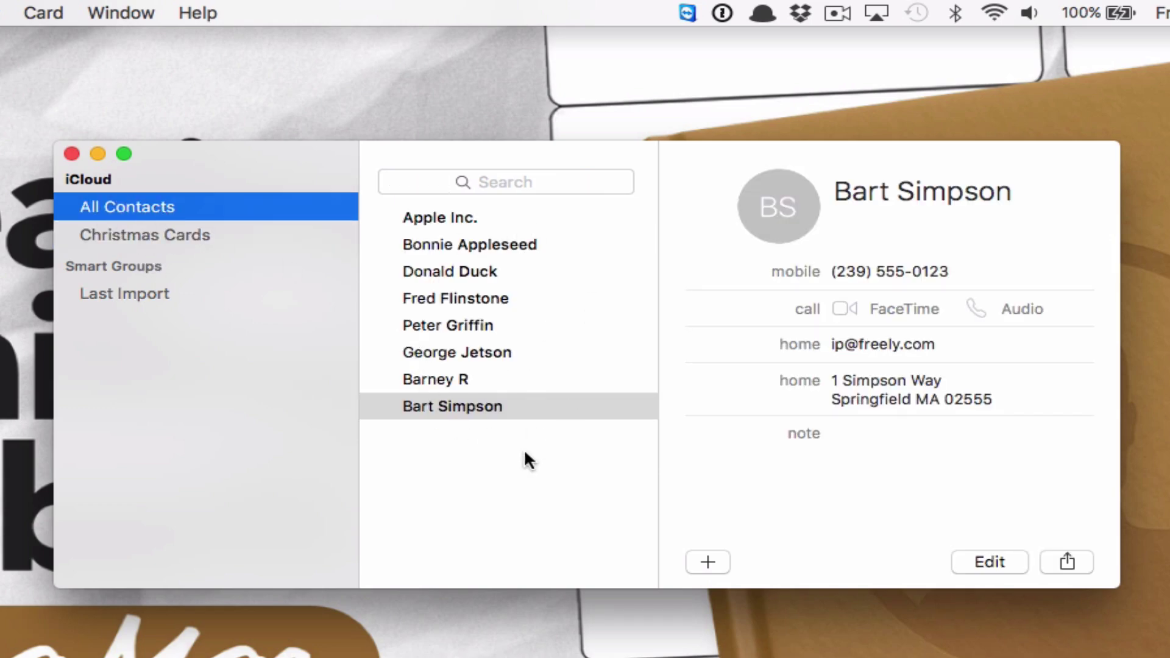
pyautogui.keyDown('shift'); pyautogui.click(489, 244); pyautogui.keyUp('shift')
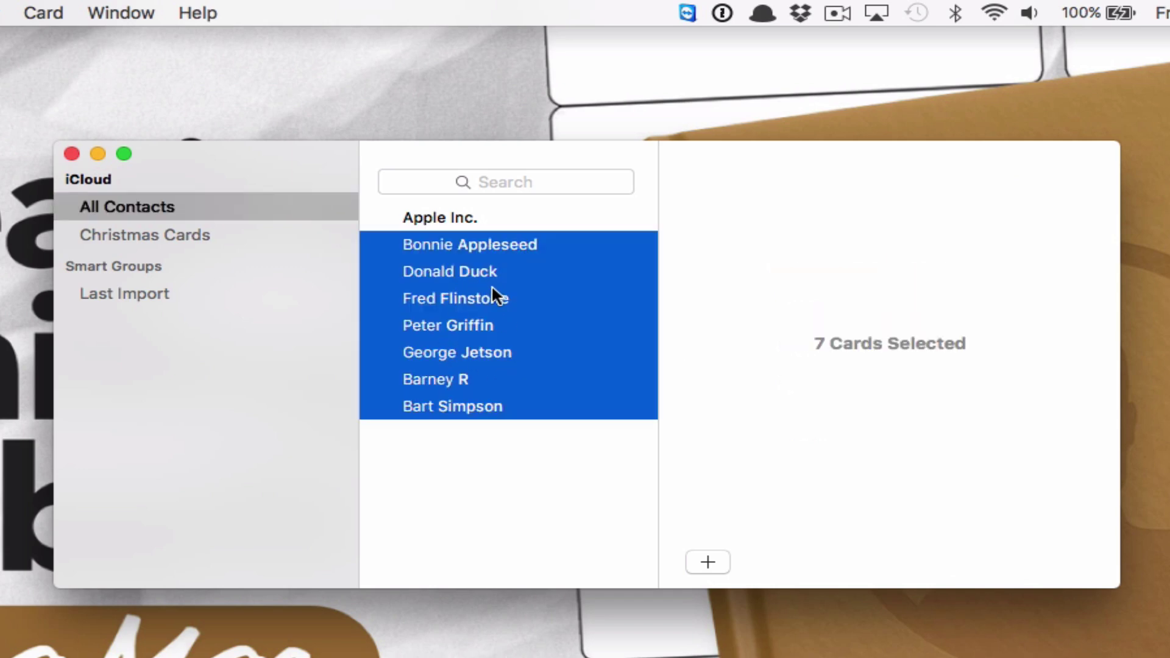
pyautogui.moveTo(491, 284); pyautogui.dragTo(115, 236)
# - Show the Christmas Cards group and select all seven of its contacts
pyautogui.click(115, 237)
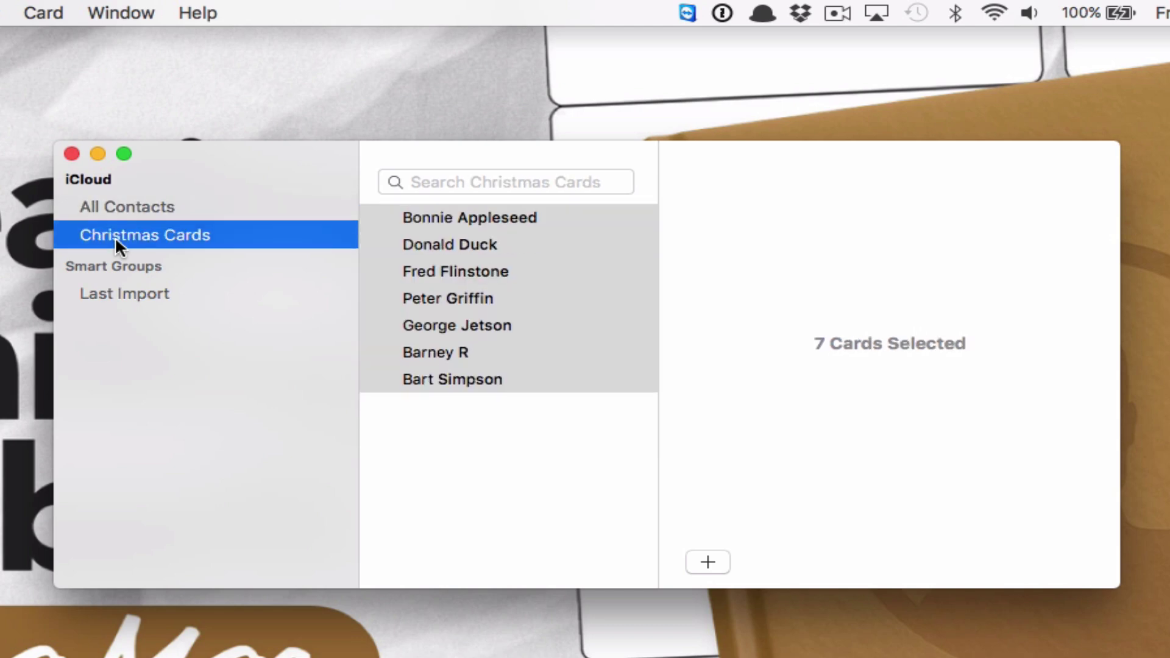
pyautogui.click(452, 379)
pyautogui.click(182, 235)
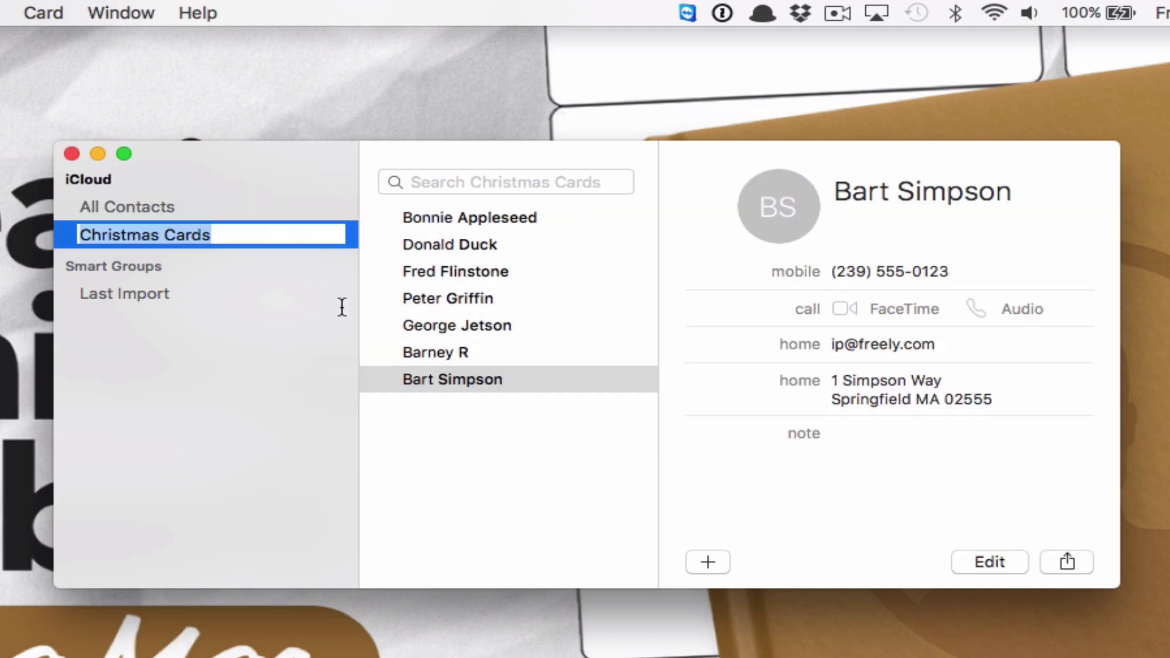
pyautogui.click(459, 407)
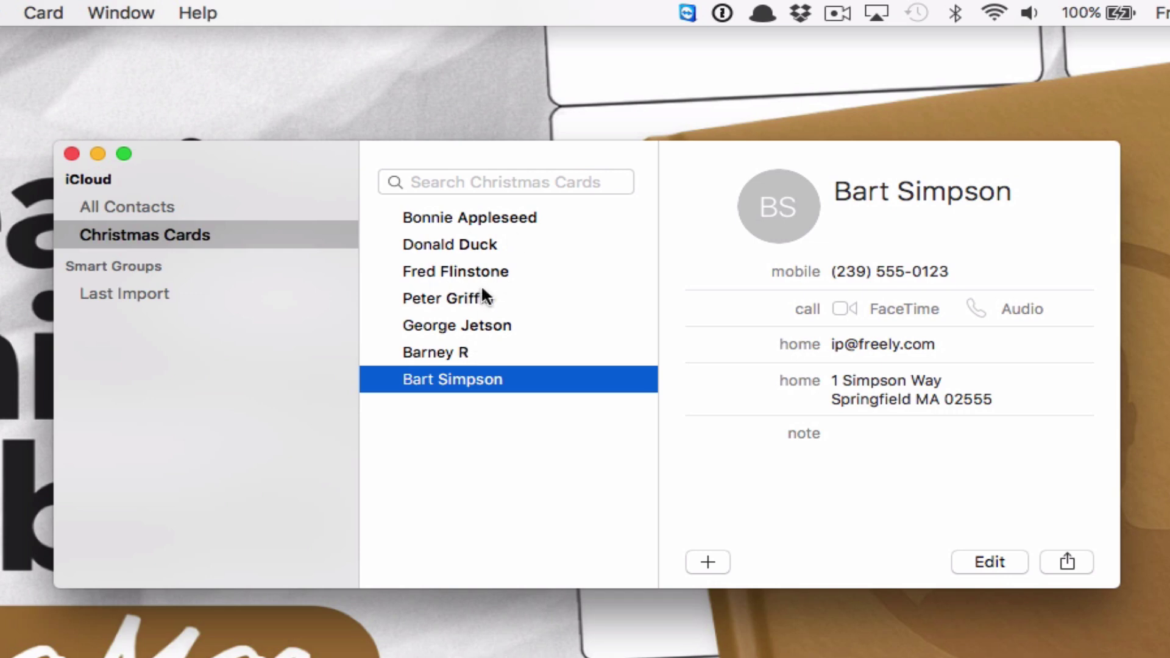
pyautogui.press('super+a')
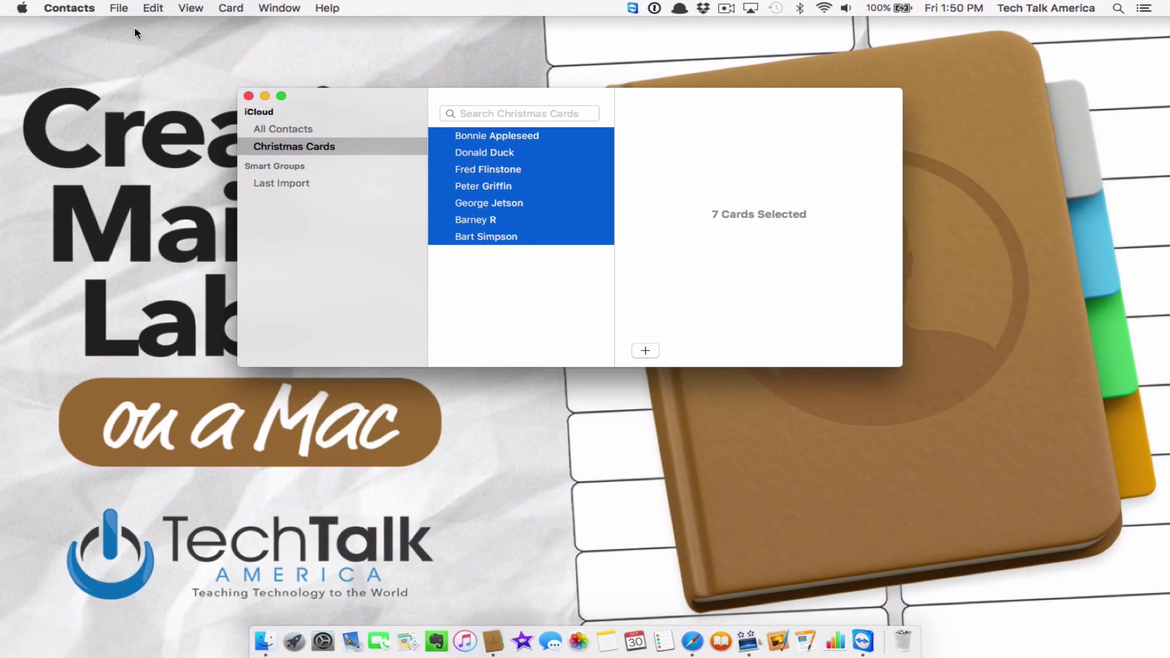
# - Choose File > Print… for the seven selected Christmas Cards contacts
pyautogui.click(119, 8)
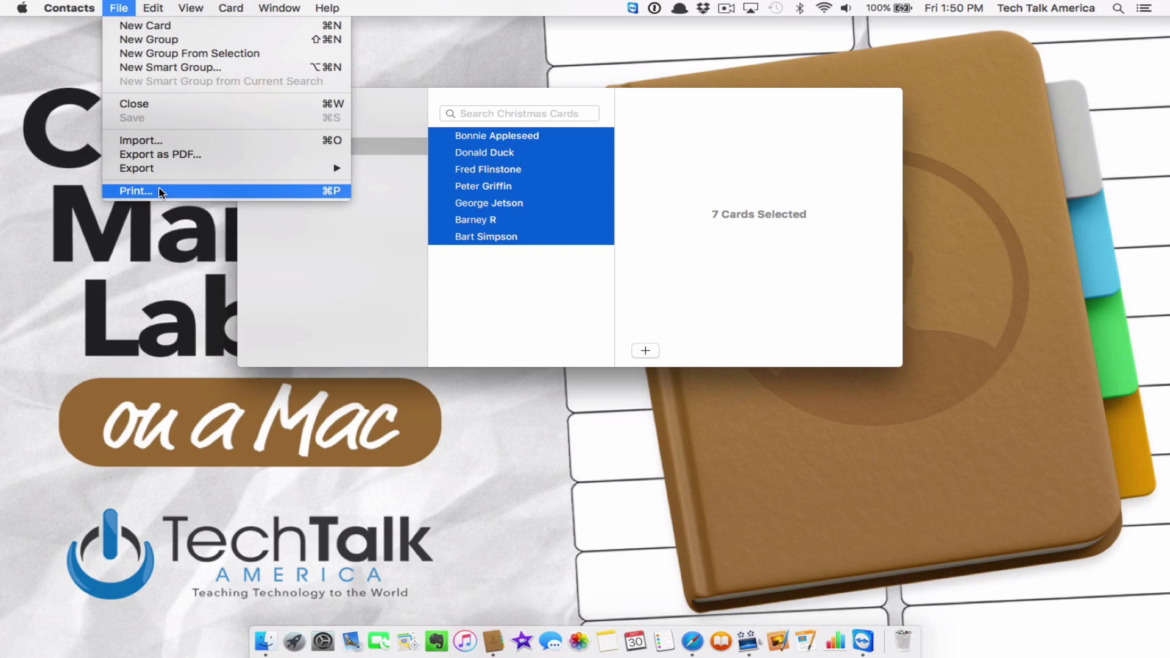
pyautogui.click(160, 191)
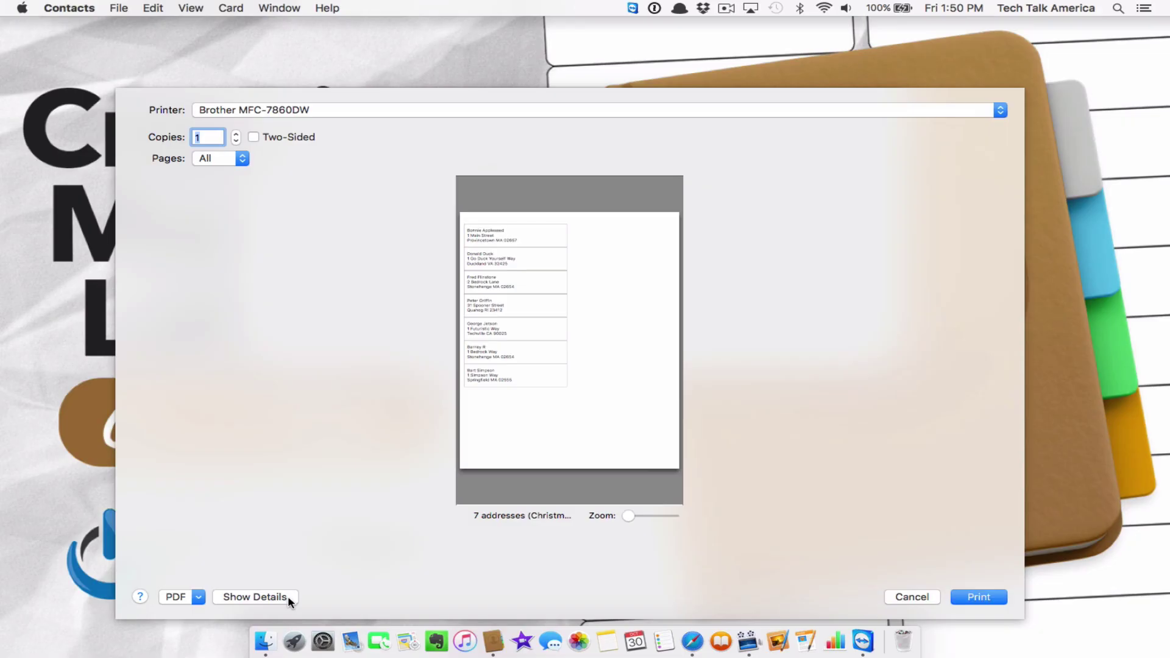
# - Expand print details, keeping the Contacts panel and Mailing Labels style with Avery Standard 5161
pyautogui.click(287, 597)
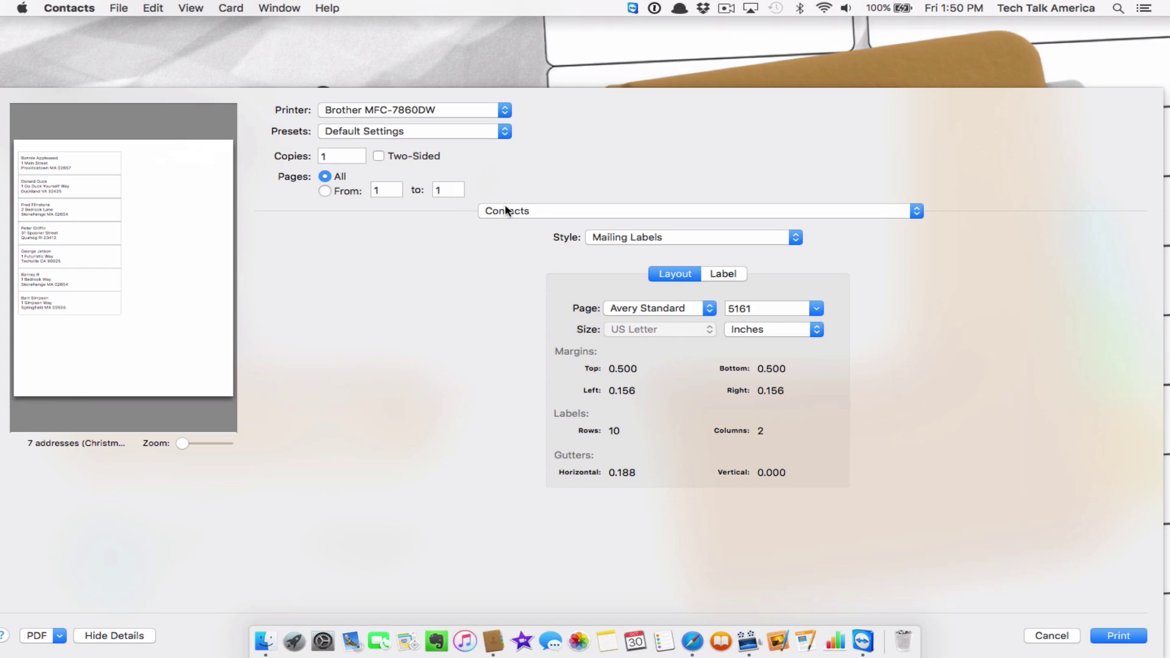
pyautogui.click(569, 209)
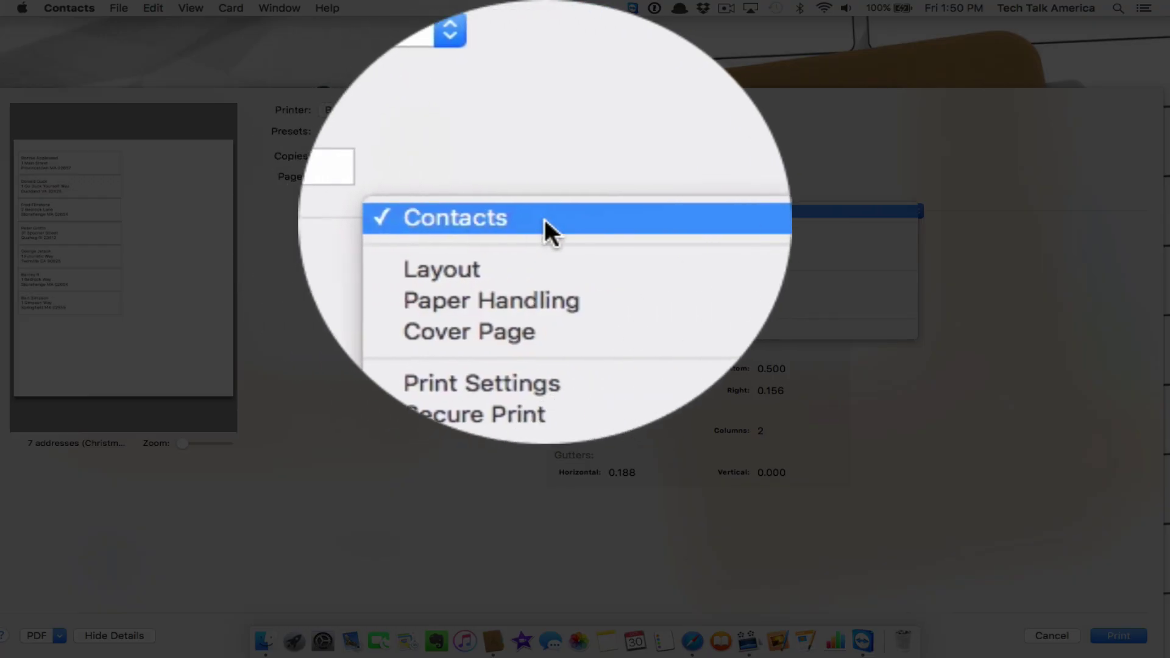
pyautogui.click(544, 218)
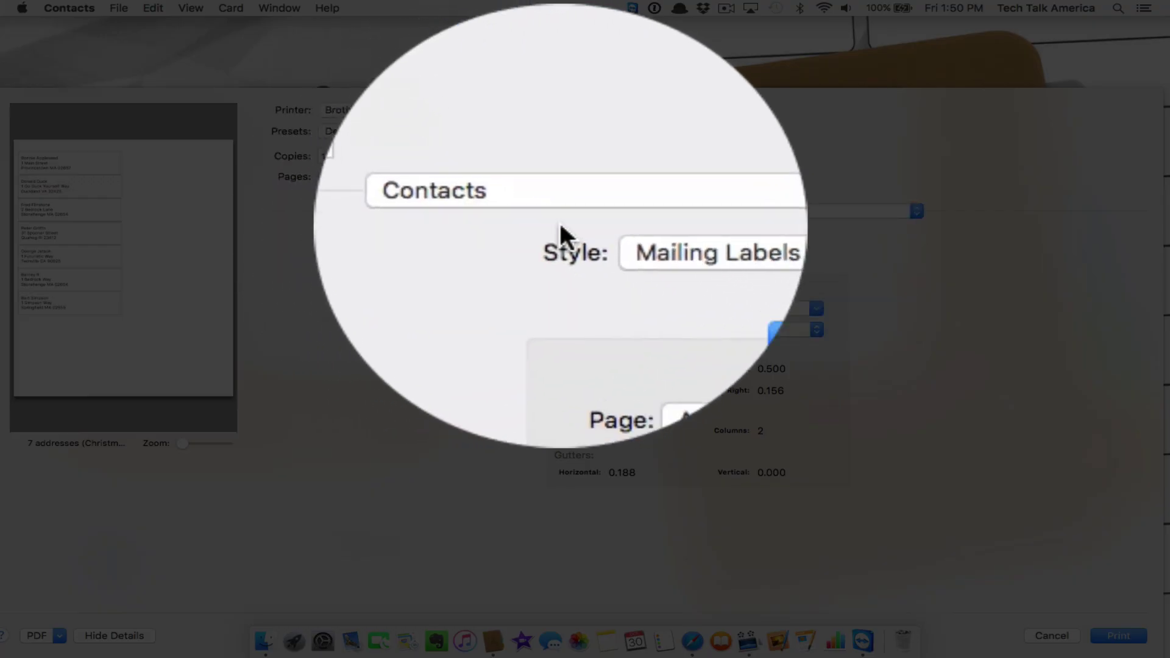
pyautogui.click(634, 231)
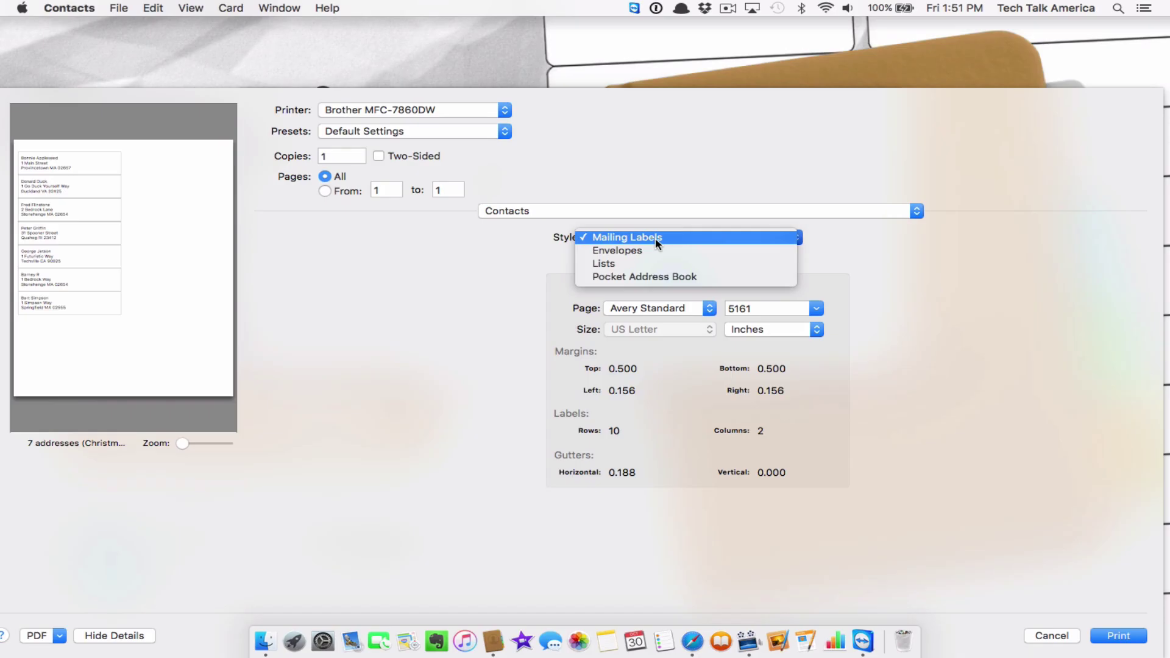
pyautogui.click(655, 237)
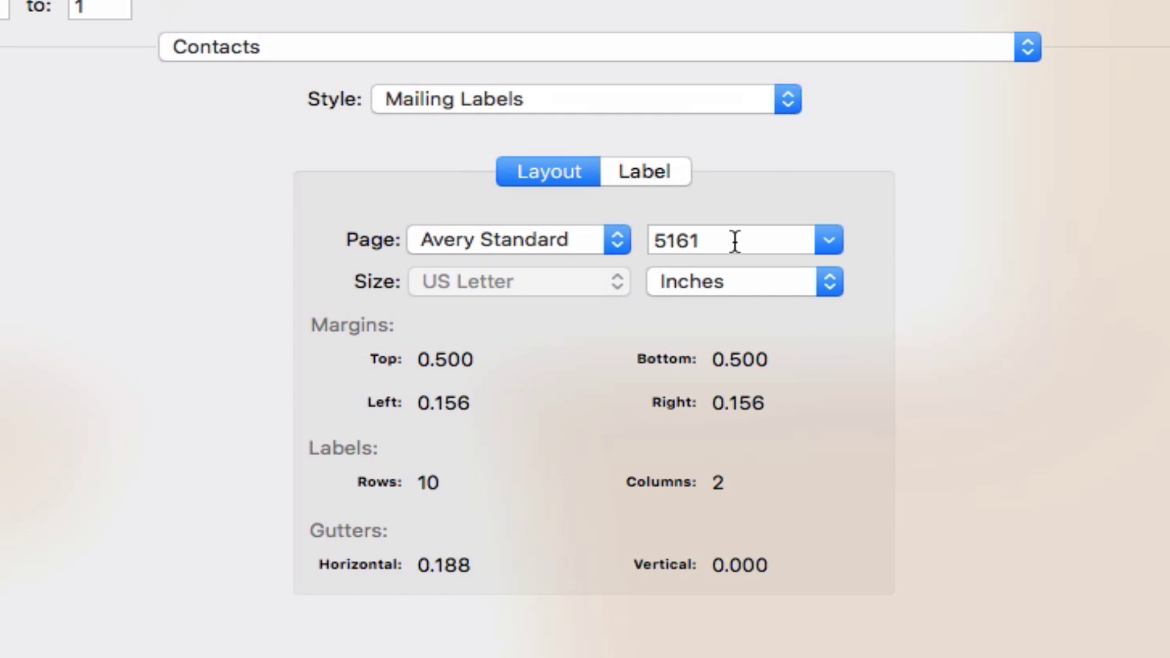
# - Switch the label layout to Avery 8160 and preview it, then cancel and select Bart Simpson
pyautogui.click(828, 238)
pyautogui.scroll(-20, 728, 531)
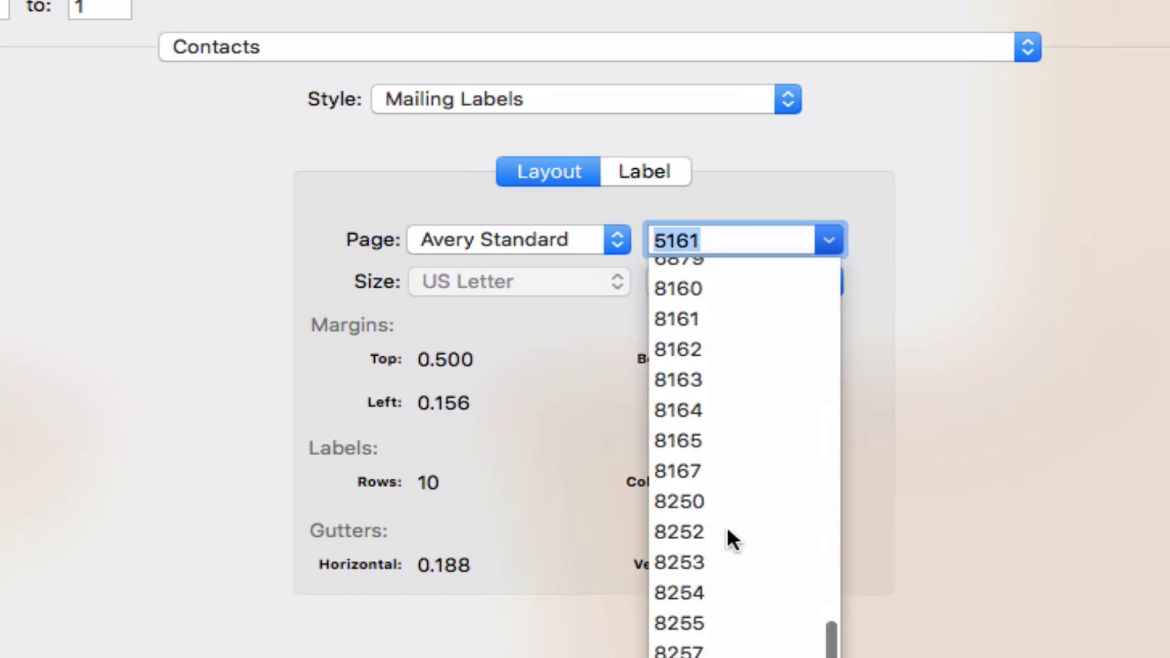
pyautogui.scroll(5, 729, 532)
pyautogui.scroll(8, 727, 525)
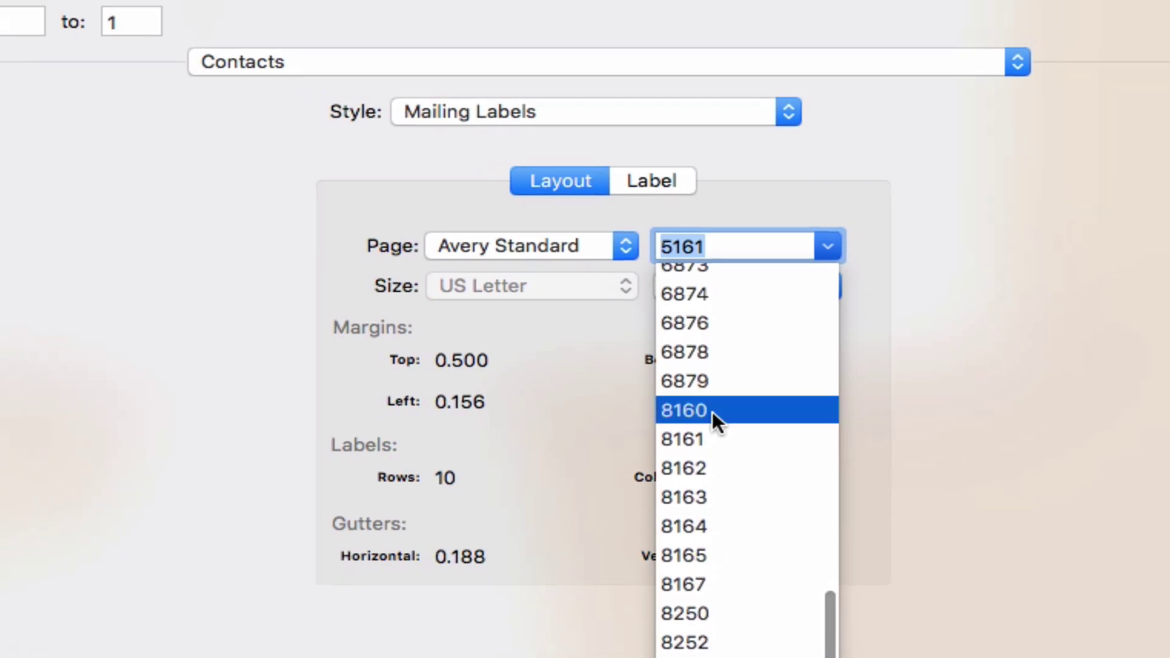
pyautogui.click(711, 411)
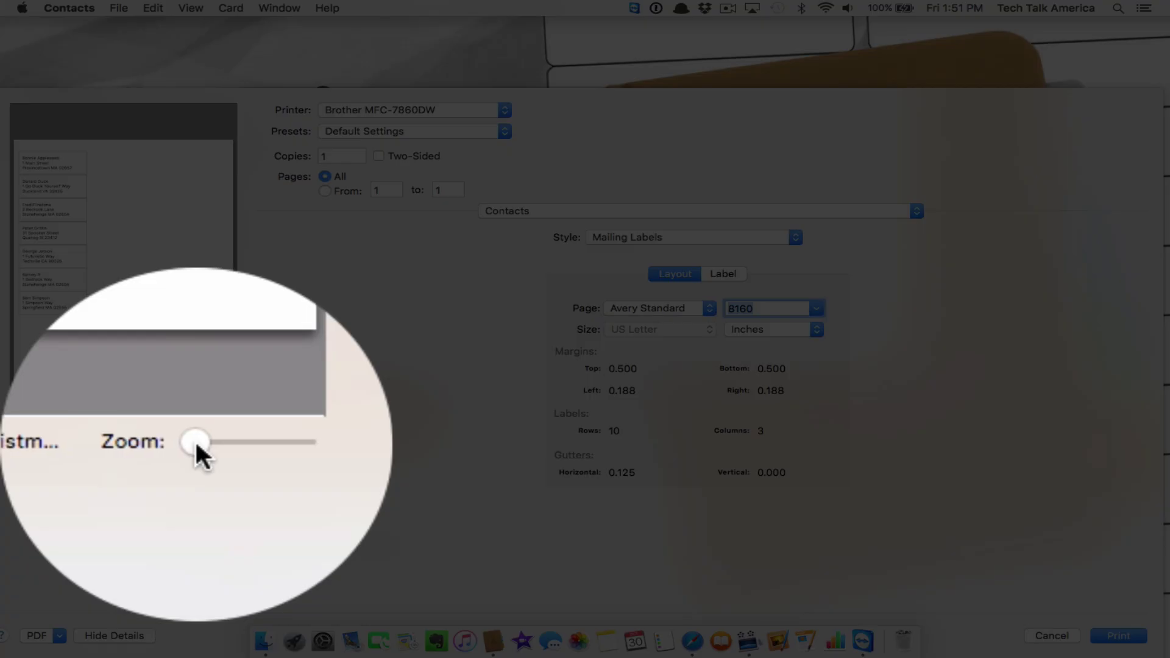
pyautogui.moveTo(181, 443); pyautogui.dragTo(198, 443)
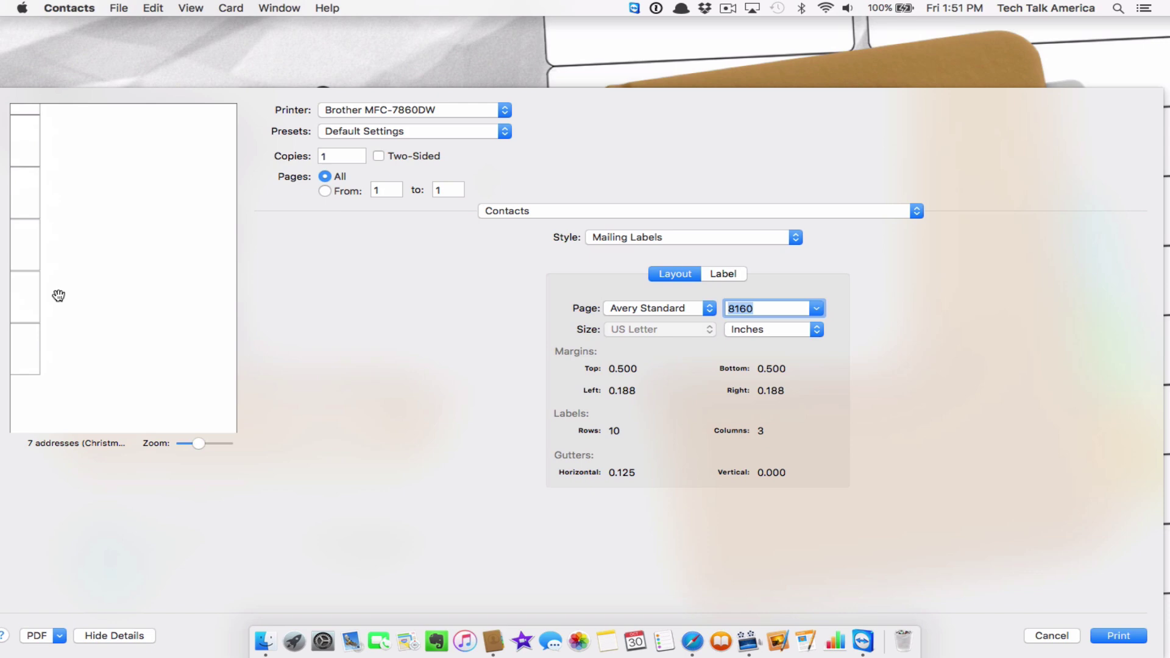
pyautogui.moveTo(58, 296); pyautogui.dragTo(252, 379)
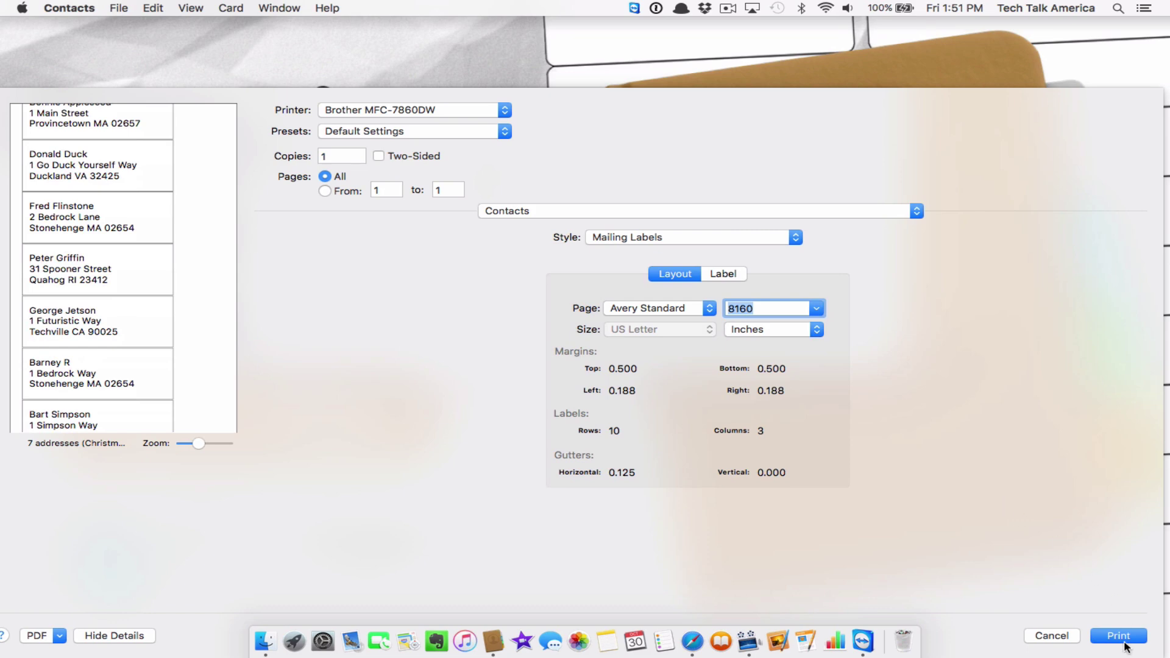
pyautogui.click(1058, 636)
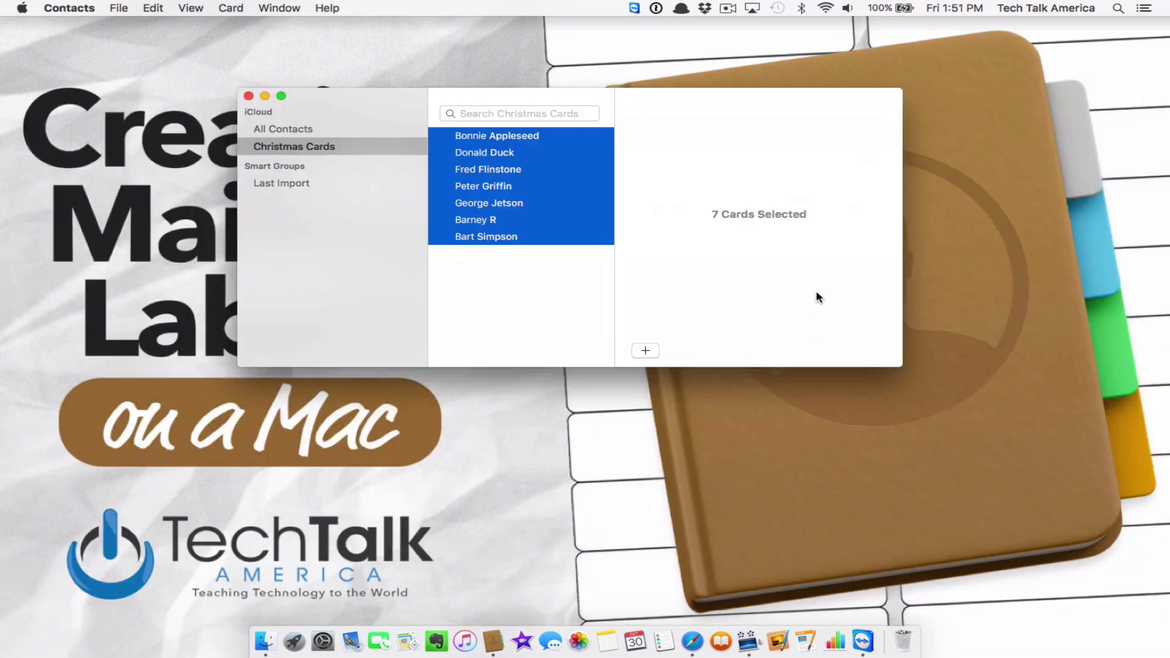
pyautogui.click(529, 292)
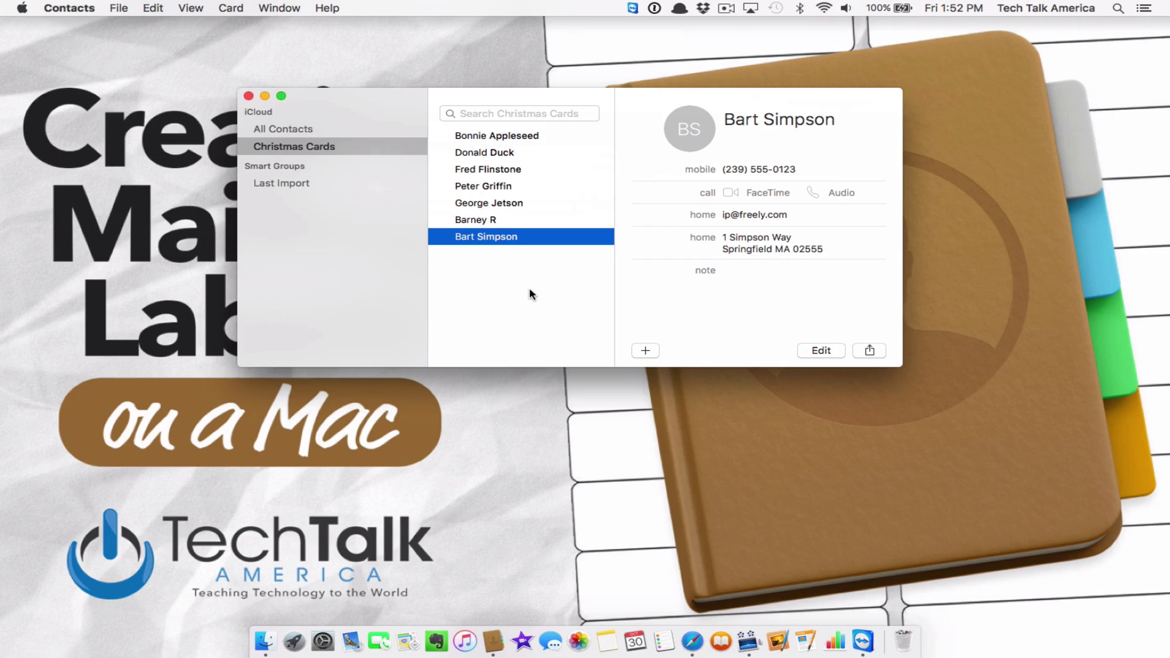
# - Add a new group named 'Return Labels', then go back to All Contacts
pyautogui.click(116, 8)
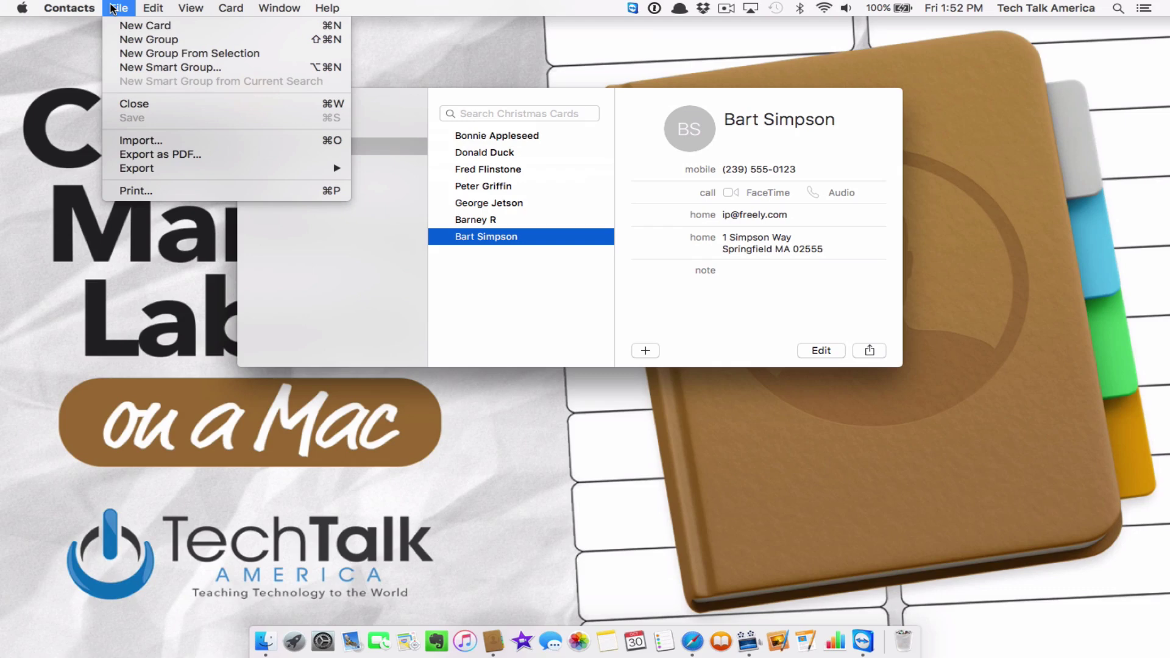
pyautogui.click(113, 41)
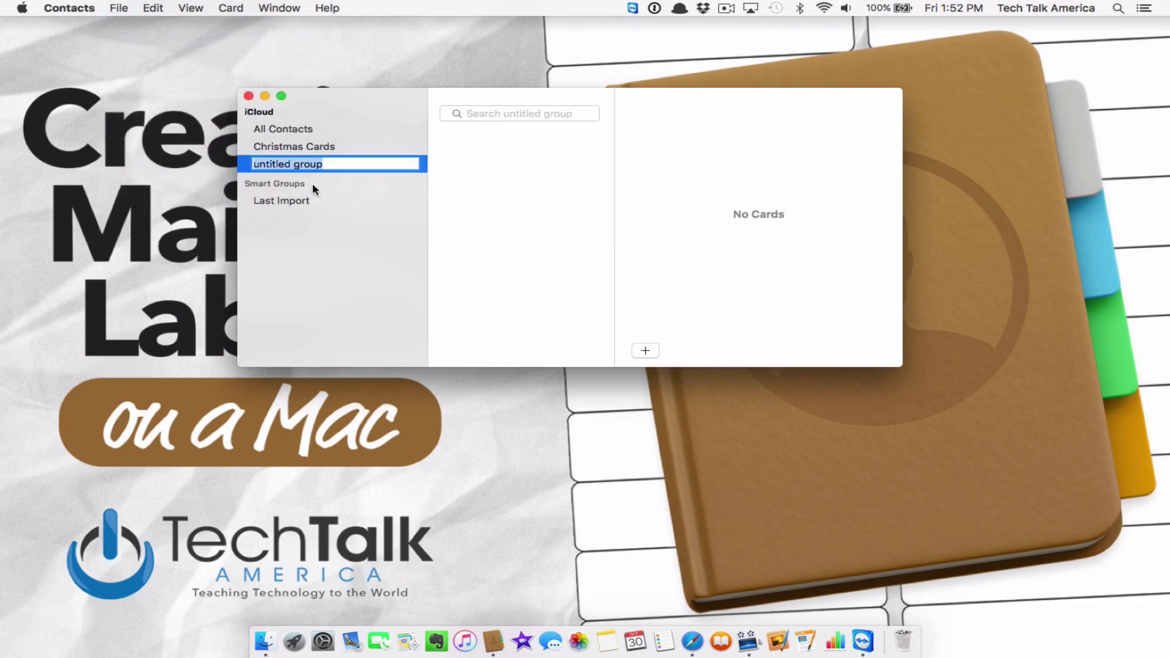
pyautogui.write('R')
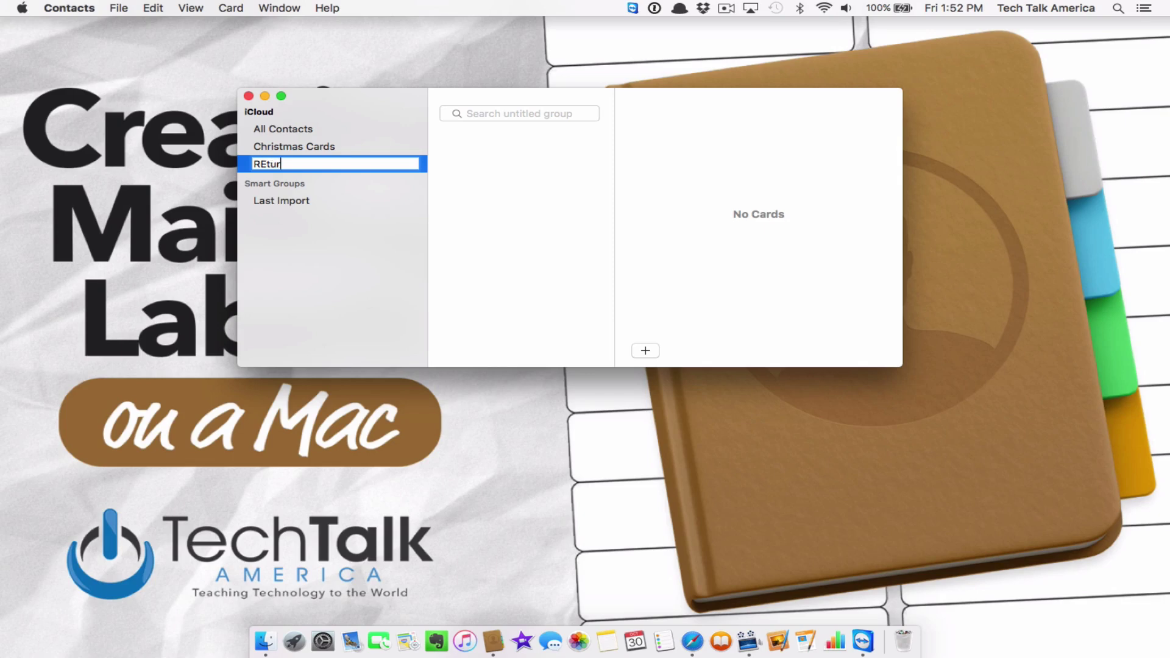
pyautogui.write('eturn Labels')
pyautogui.press('Escape')
pyautogui.click(309, 162)
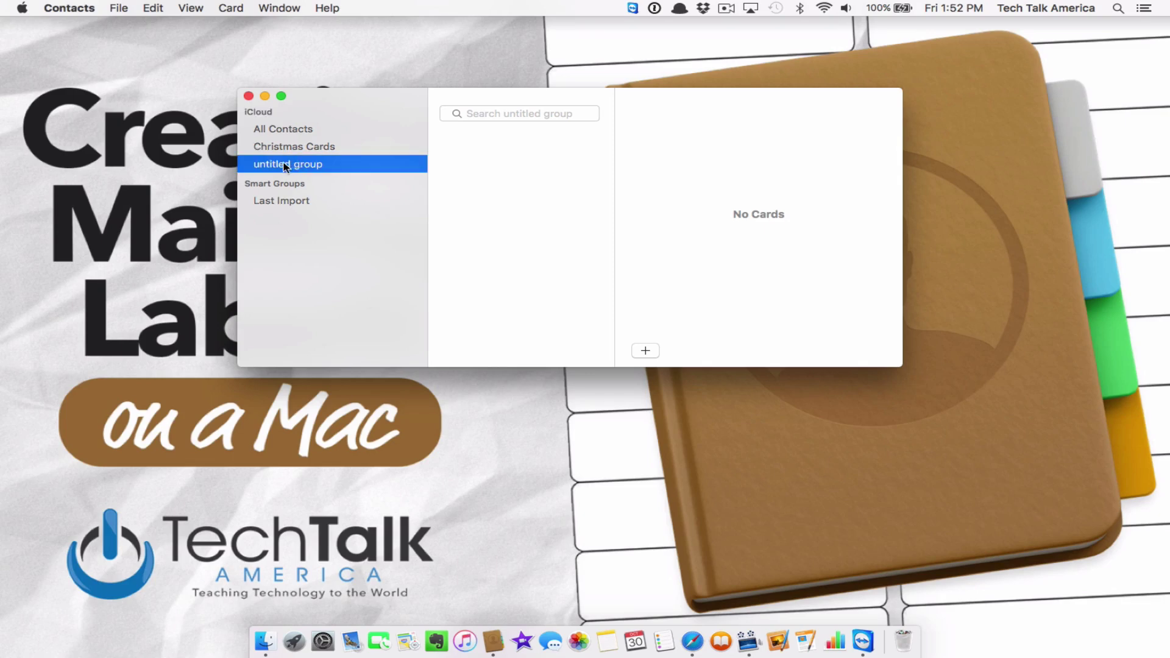
pyautogui.click(282, 163)
pyautogui.press('super+a')
pyautogui.write('Return Labels')
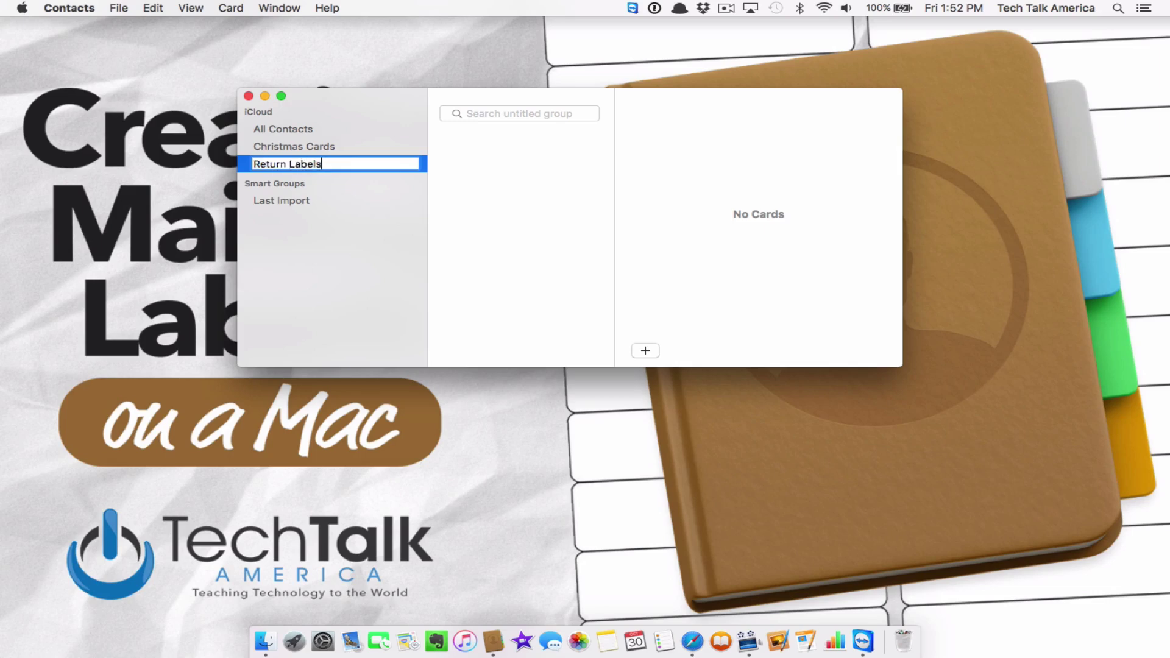
pyautogui.press('Return')
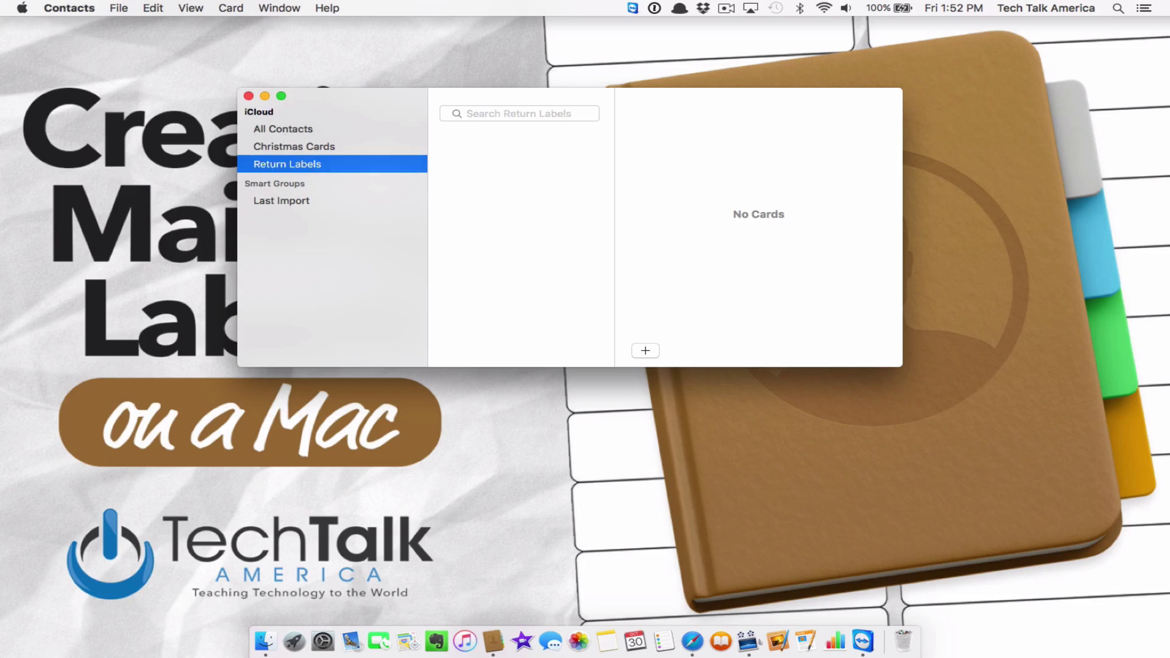
pyautogui.click(294, 130)
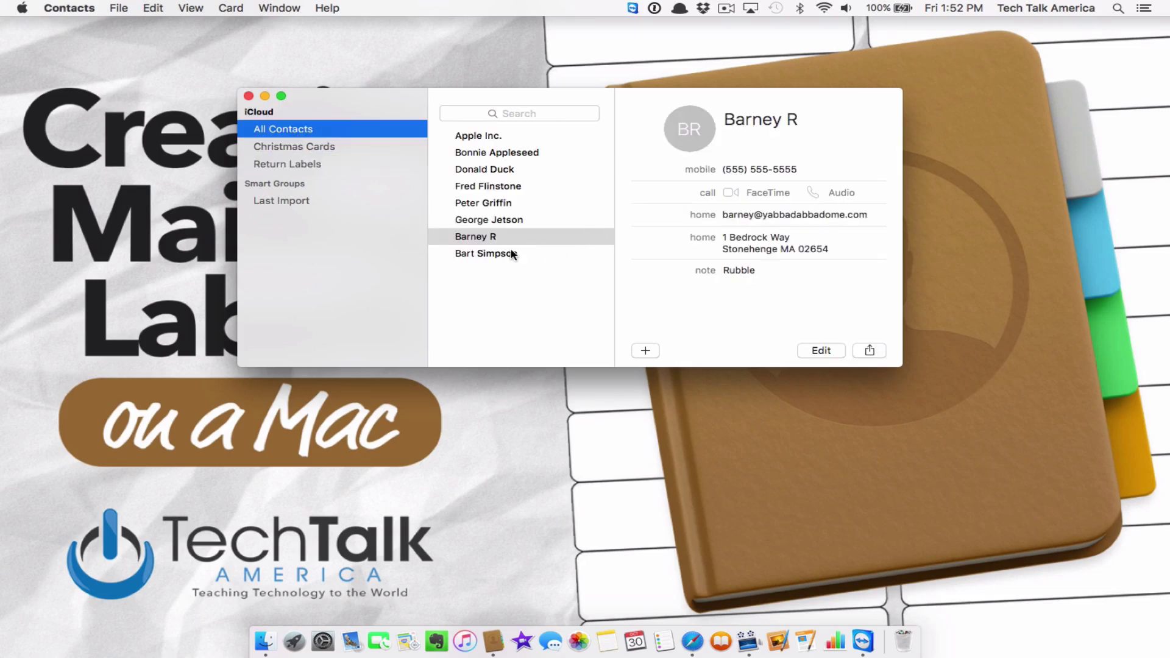
# - Drag Bart Simpson's card onto Return Labels and display that group
pyautogui.click(489, 238)
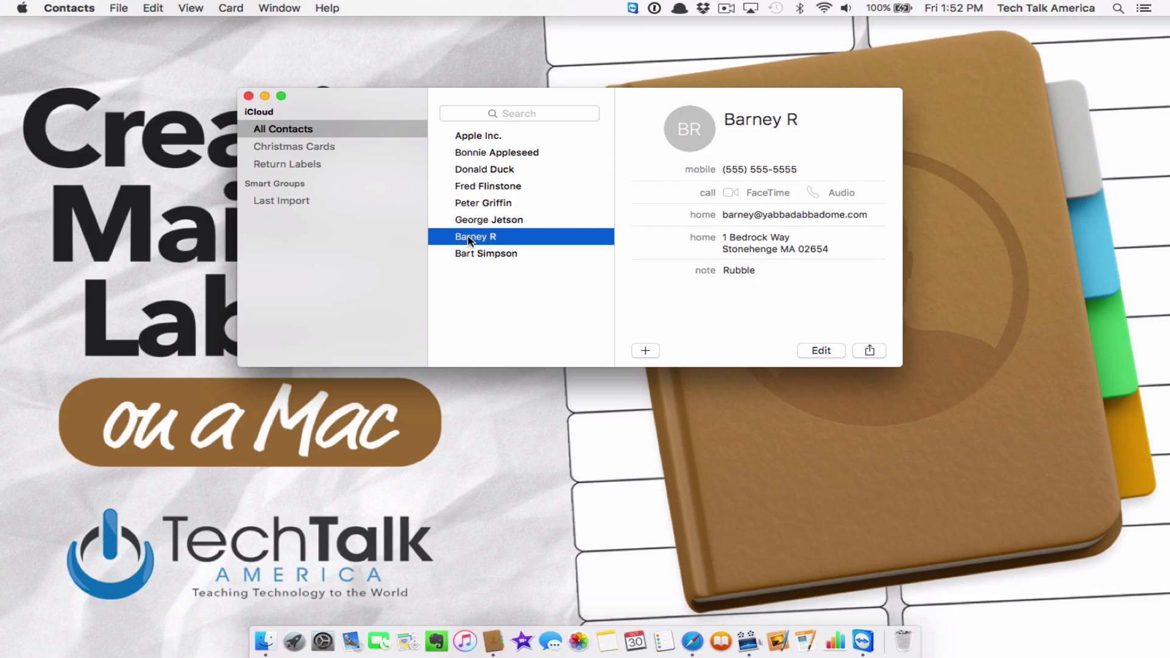
pyautogui.click(477, 253)
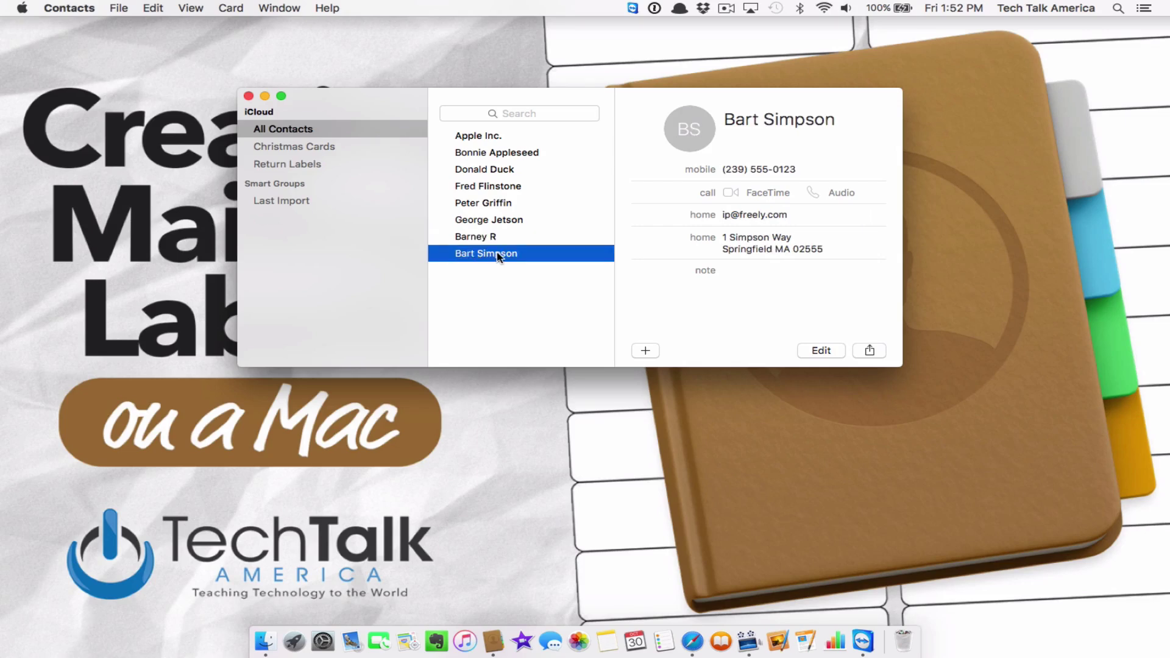
pyautogui.moveTo(498, 256); pyautogui.dragTo(297, 168)
pyautogui.click(297, 168)
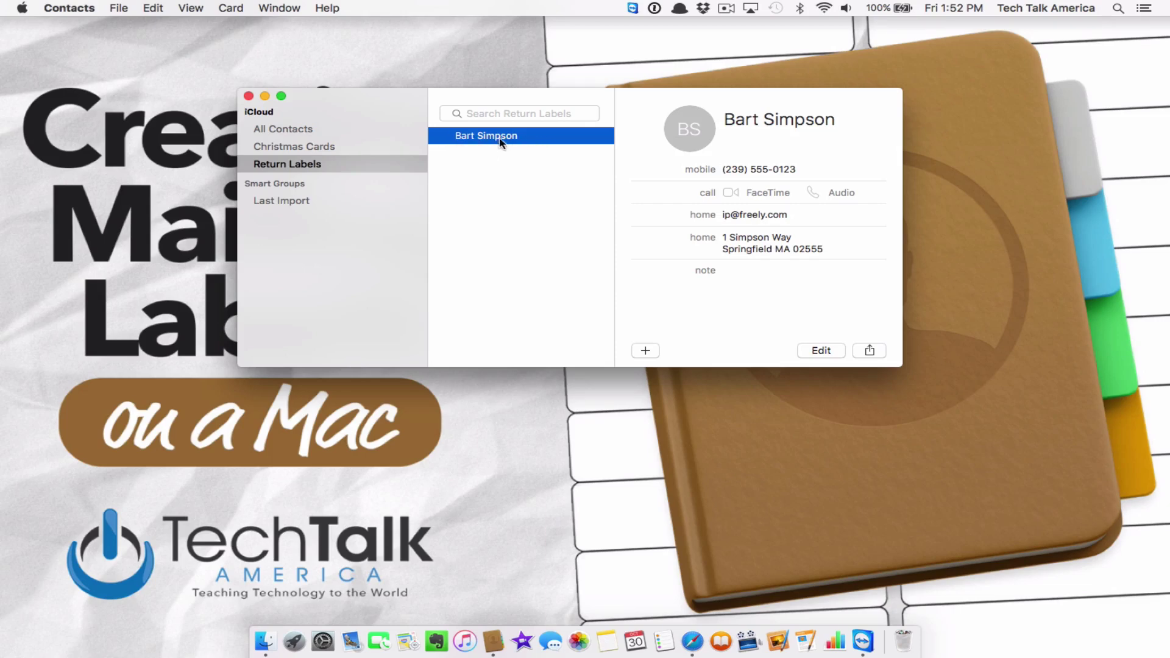
# - Copy Bart Simpson's card using Edit > Copy
pyautogui.rightClick(444, 140)
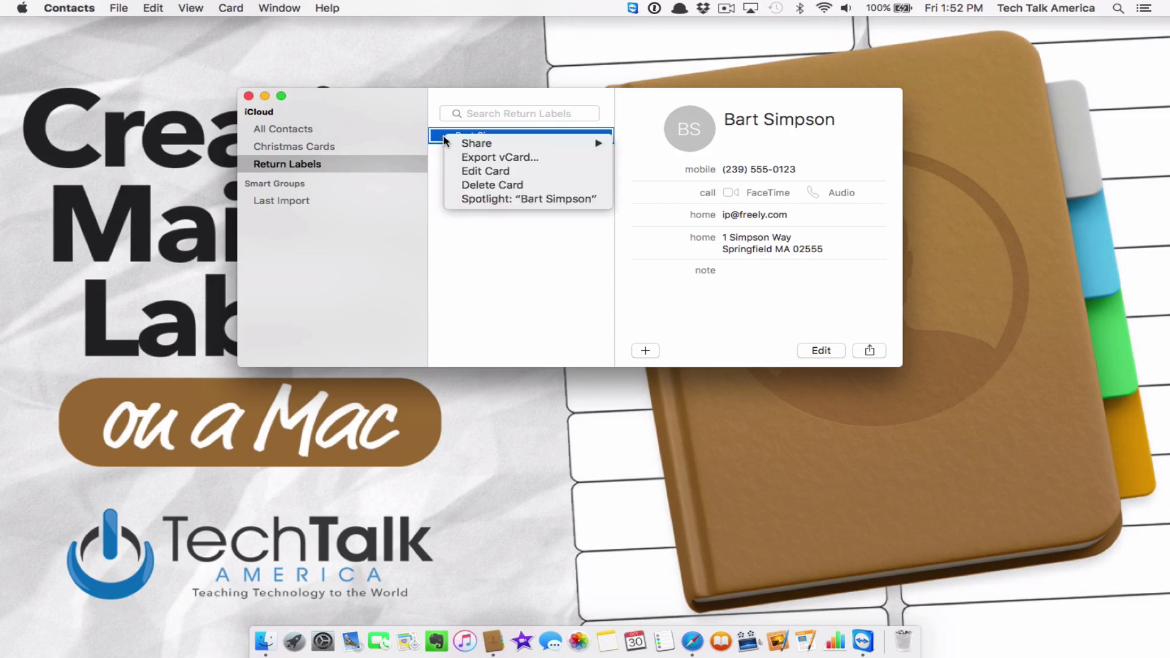
pyautogui.click(435, 140)
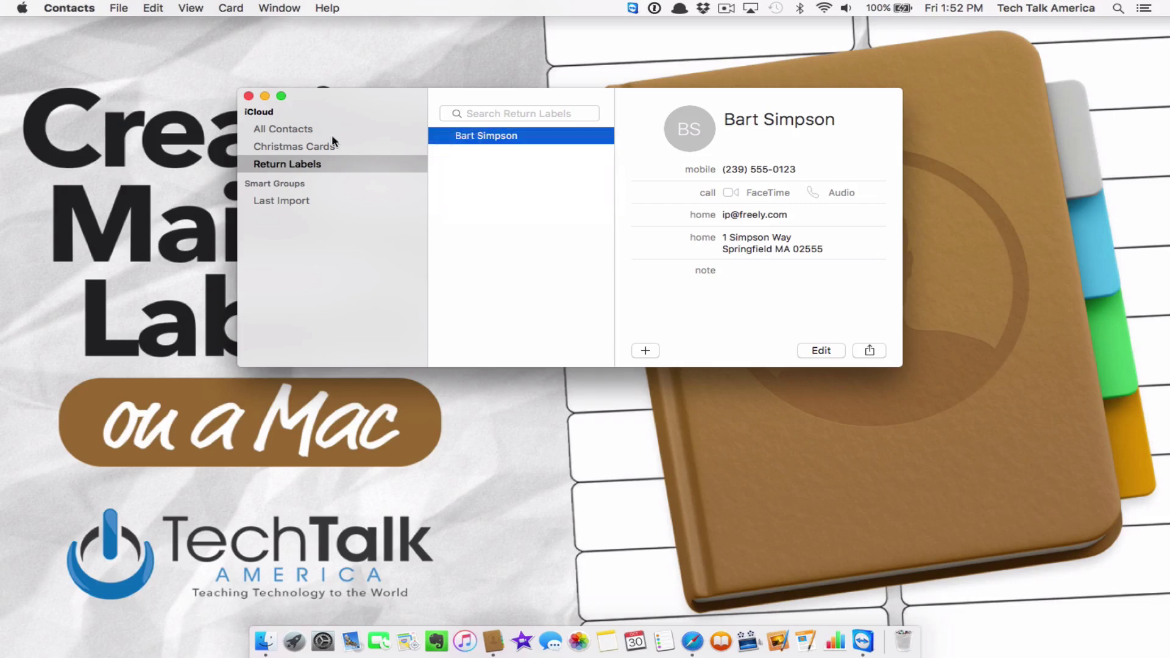
pyautogui.click(153, 9)
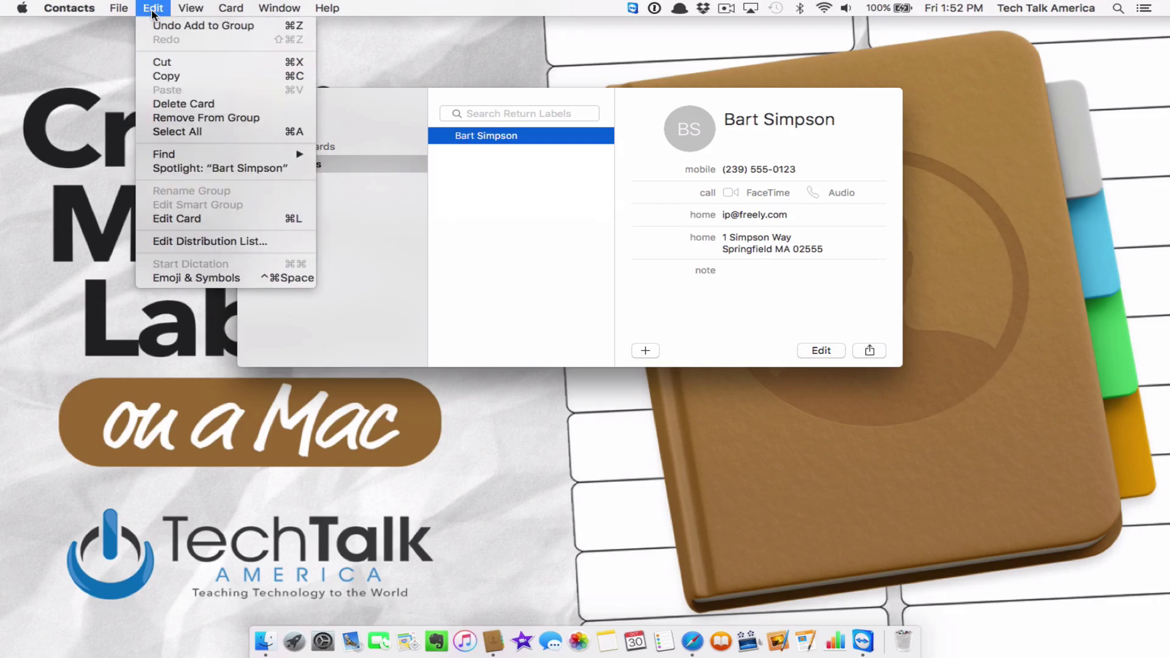
pyautogui.click(152, 77)
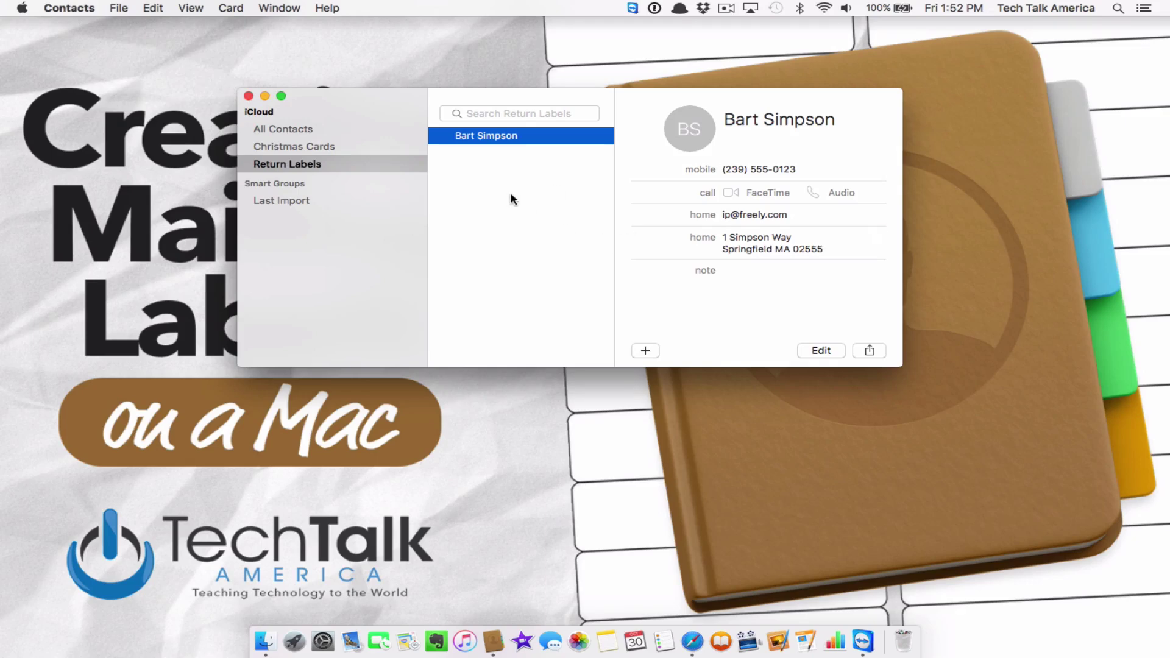
# - Paste the card repeatedly to get eleven copies, then select them all
pyautogui.press('super+v')
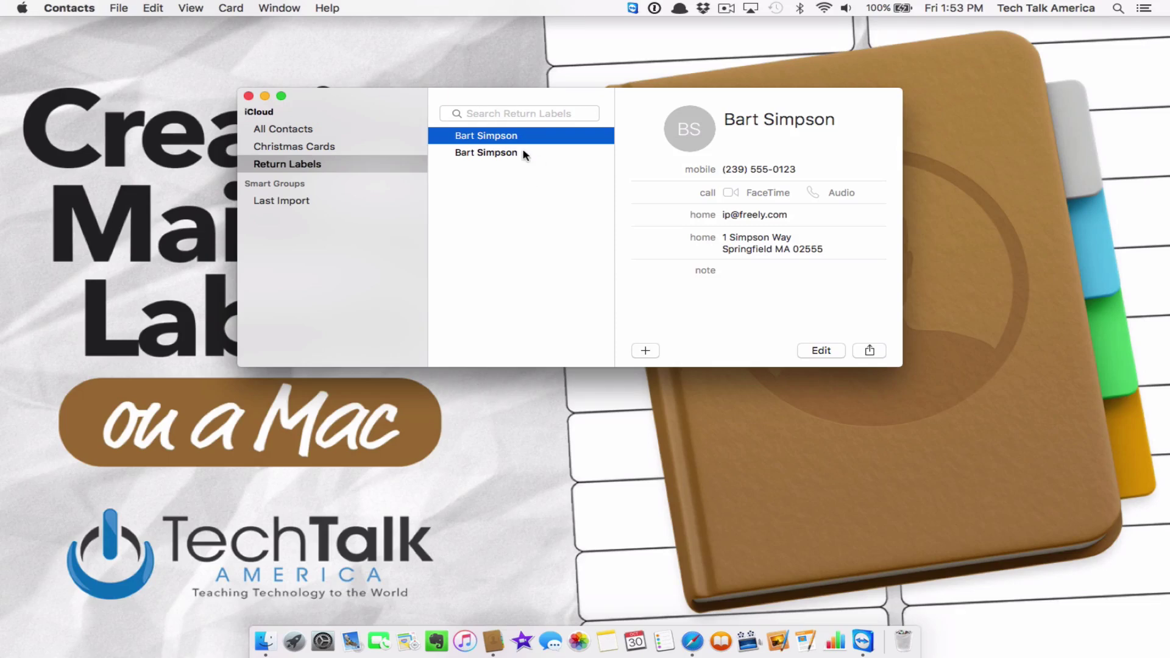
pyautogui.press('super+v')
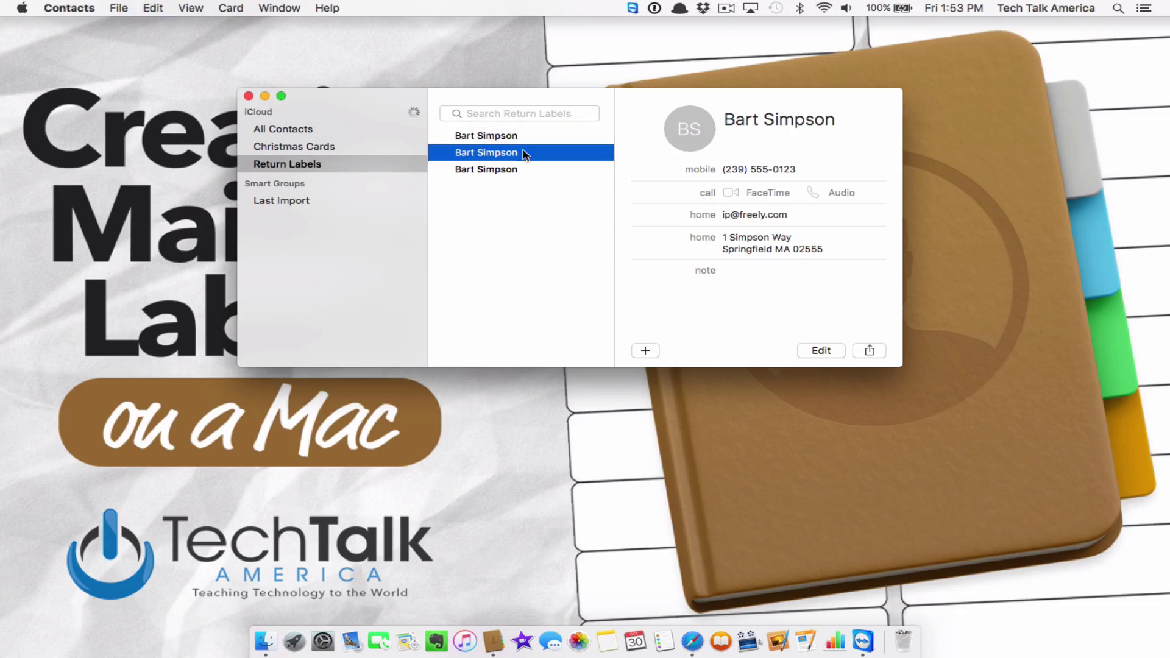
pyautogui.press('super+v')
pyautogui.press('super+v')
pyautogui.press('super+v')
pyautogui.press('super+v')
pyautogui.press('super+v')
pyautogui.press('super+v')
pyautogui.press('super+v')
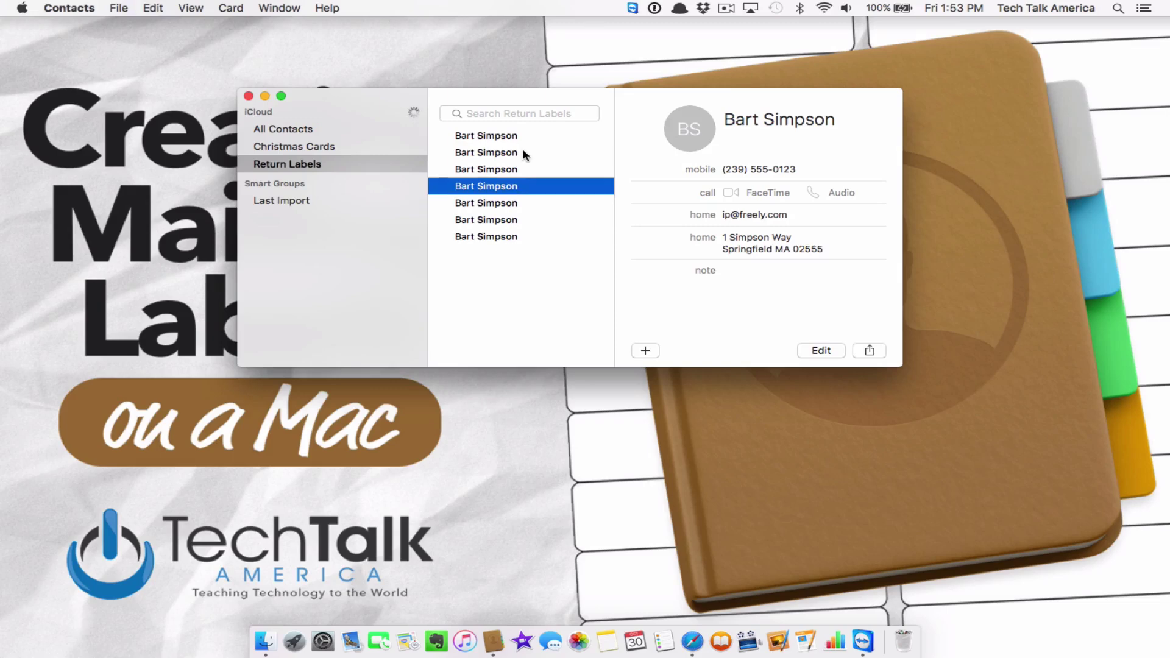
pyautogui.press('super+v')
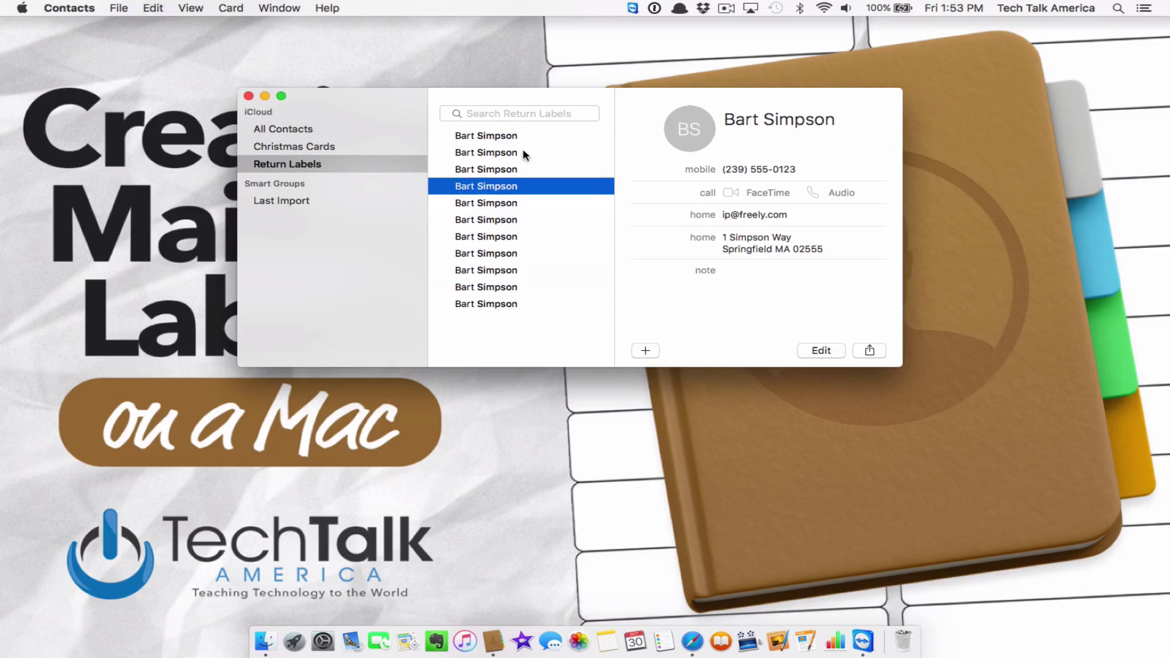
pyautogui.press('super+a')
pyautogui.click(119, 8)
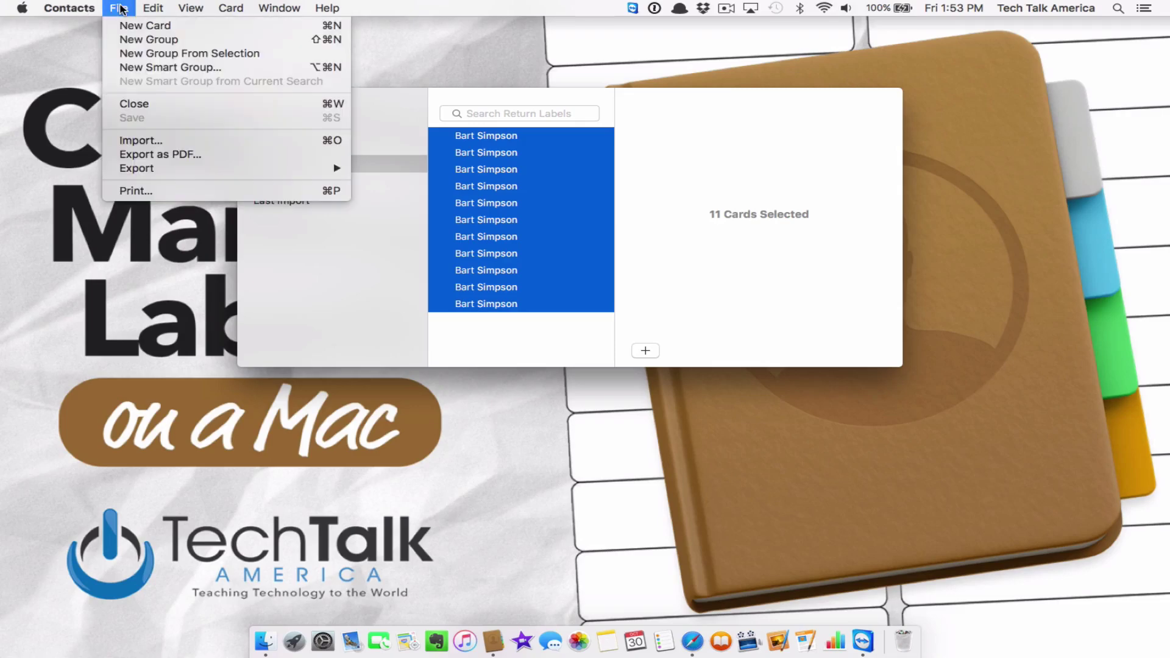
pyautogui.click(164, 191)
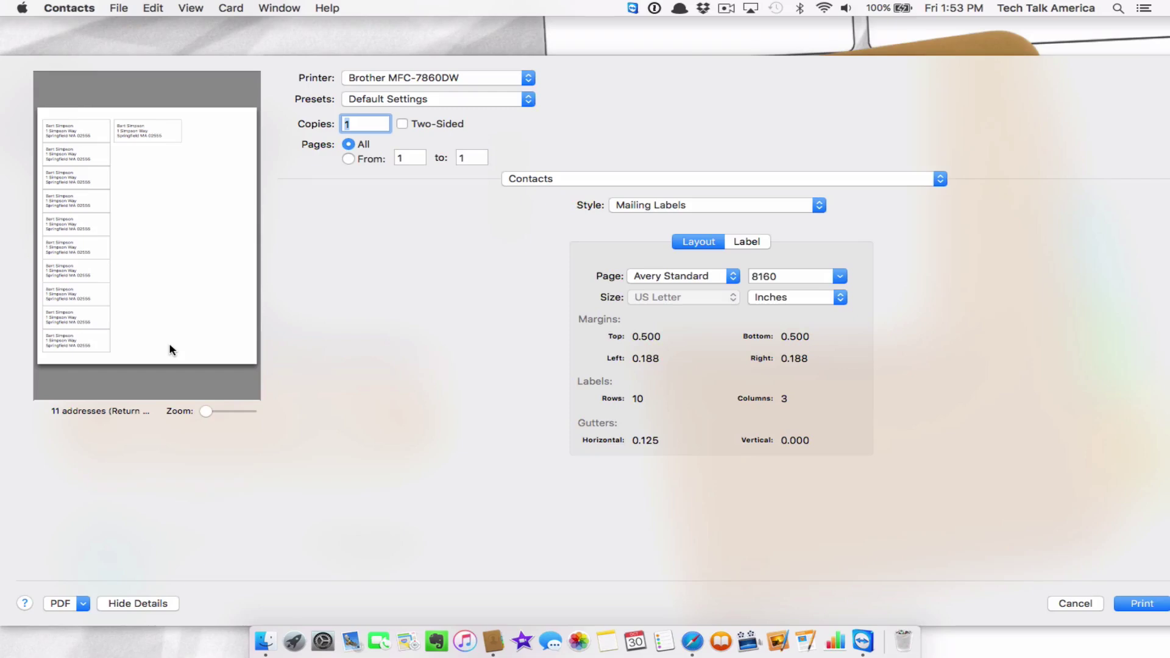
pyautogui.click(1075, 603)
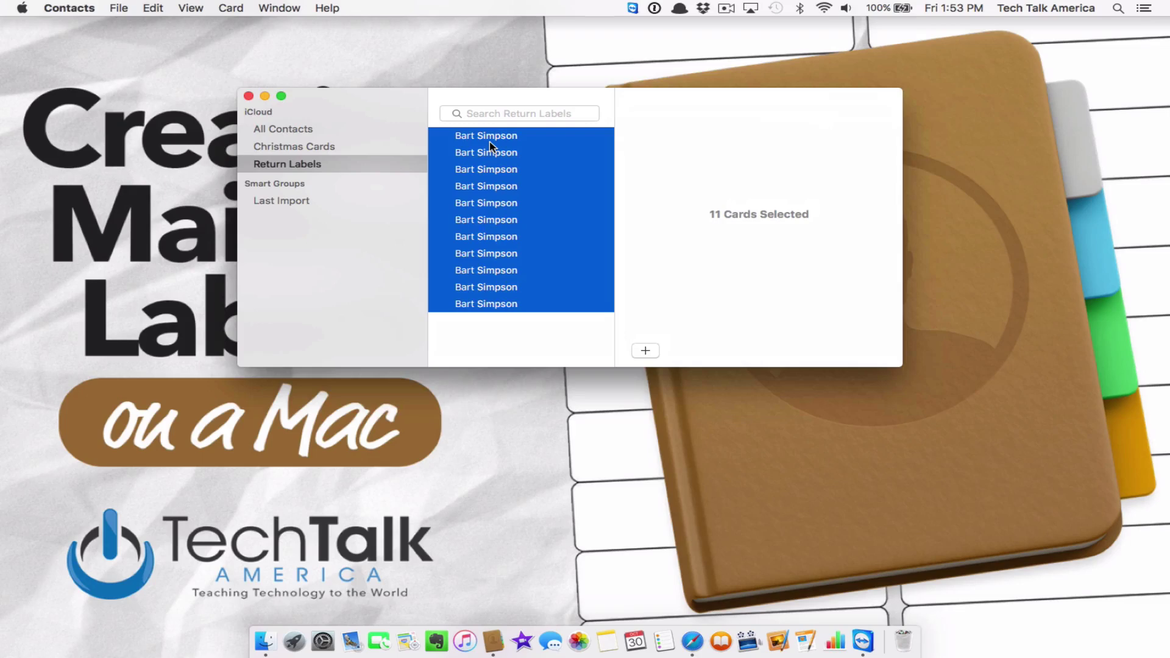
# - Remove the selected cards from Return Labels only and return to All Contacts
pyautogui.press('Delete')
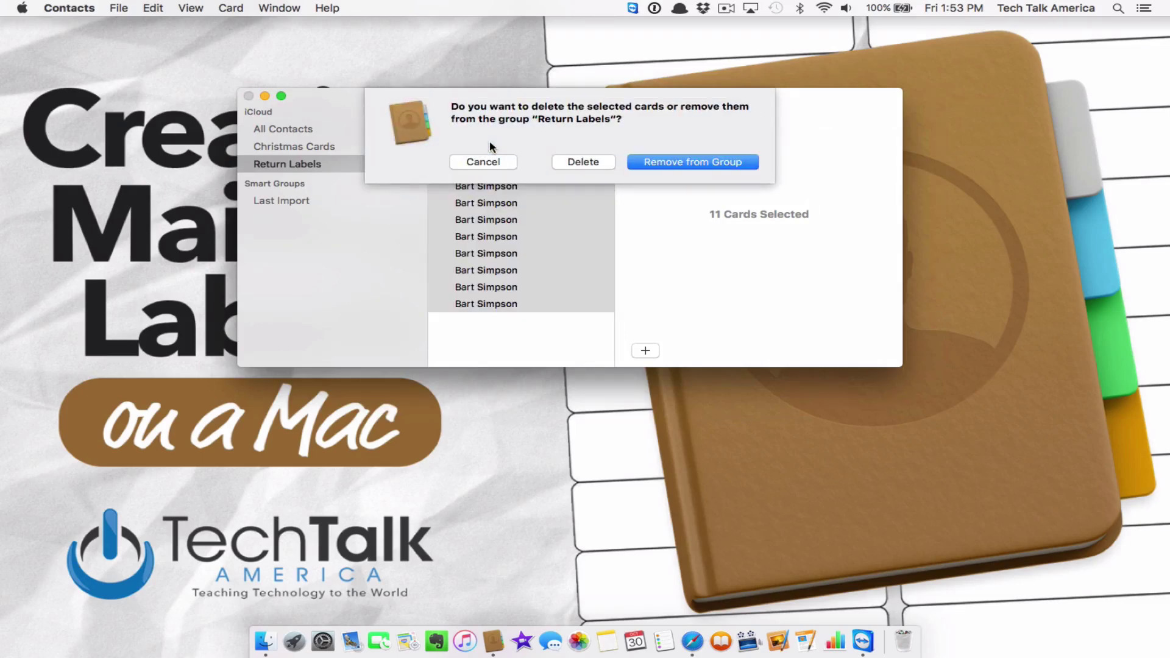
pyautogui.press('Return')
pyautogui.click(359, 135)
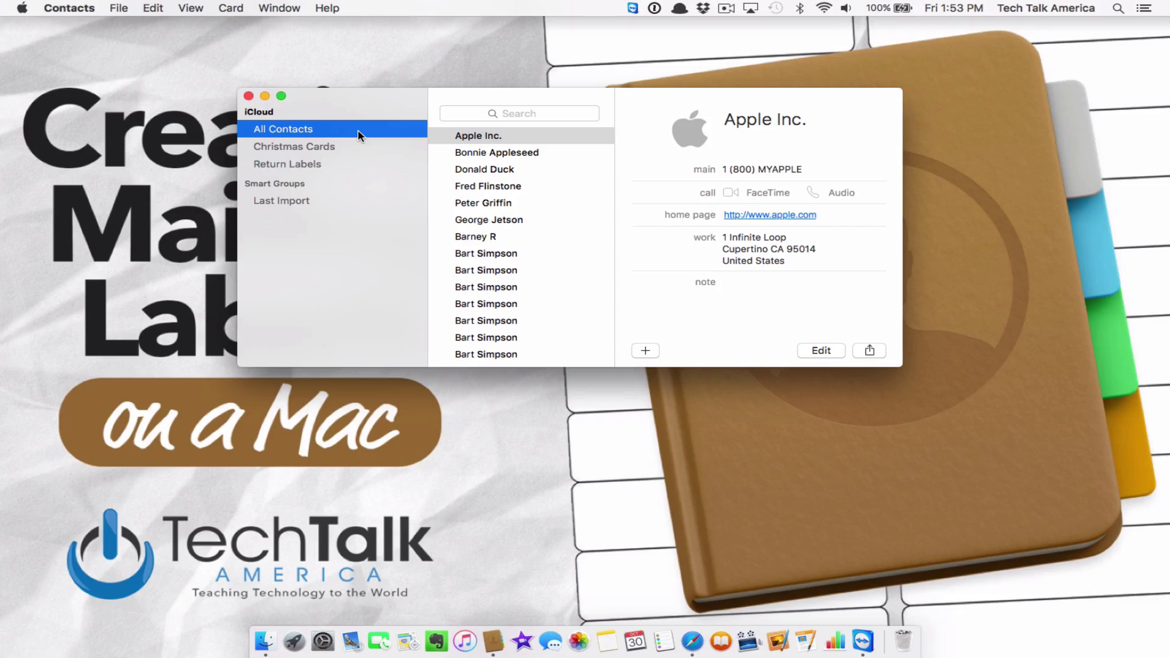
pyautogui.scroll(-2, 505, 302)
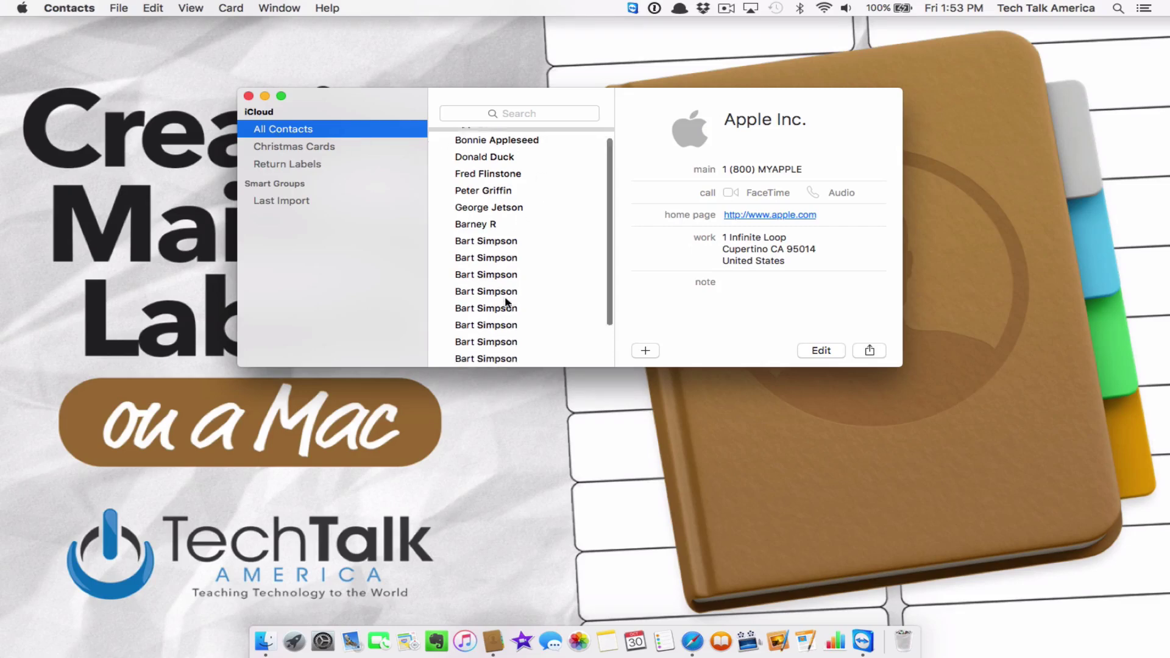
pyautogui.scroll(-3, 505, 301)
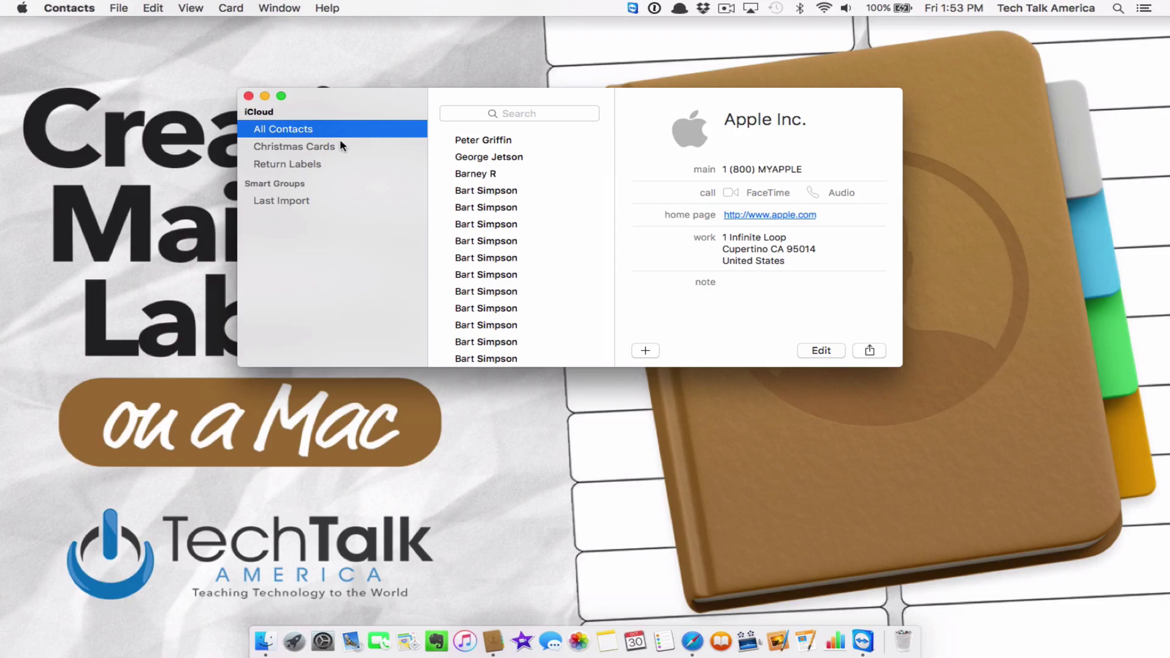
# - Run Card > Look for Duplicates and merge the duplicate Bart Simpson cards into one
pyautogui.click(231, 9)
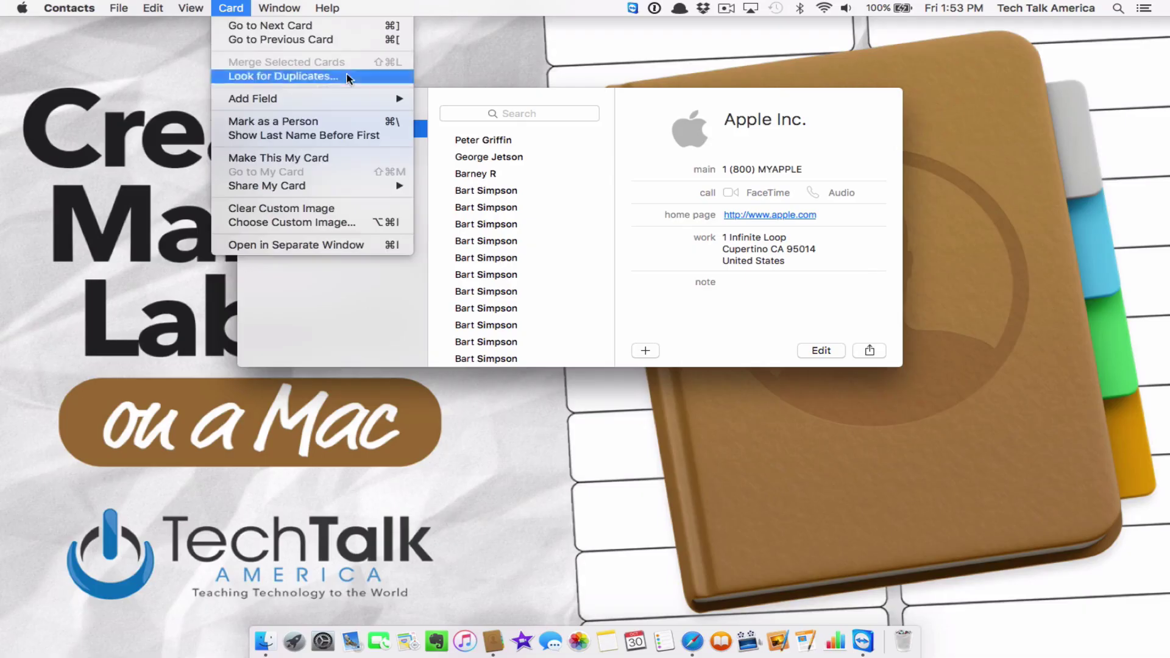
pyautogui.click(347, 72)
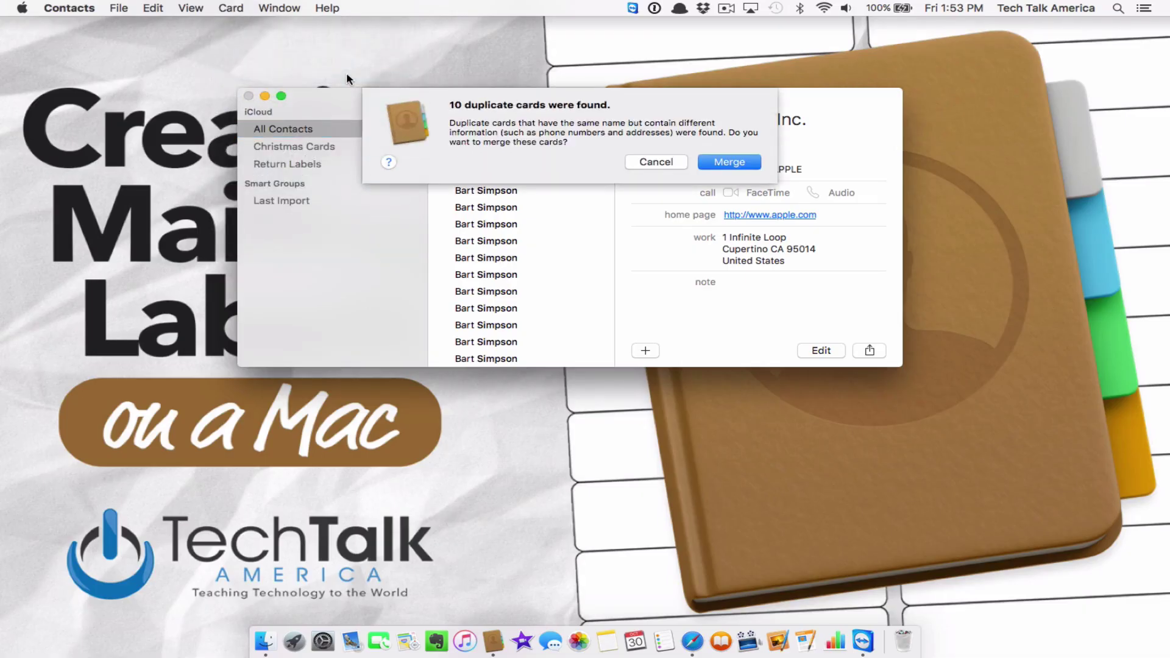
pyautogui.click(746, 169)
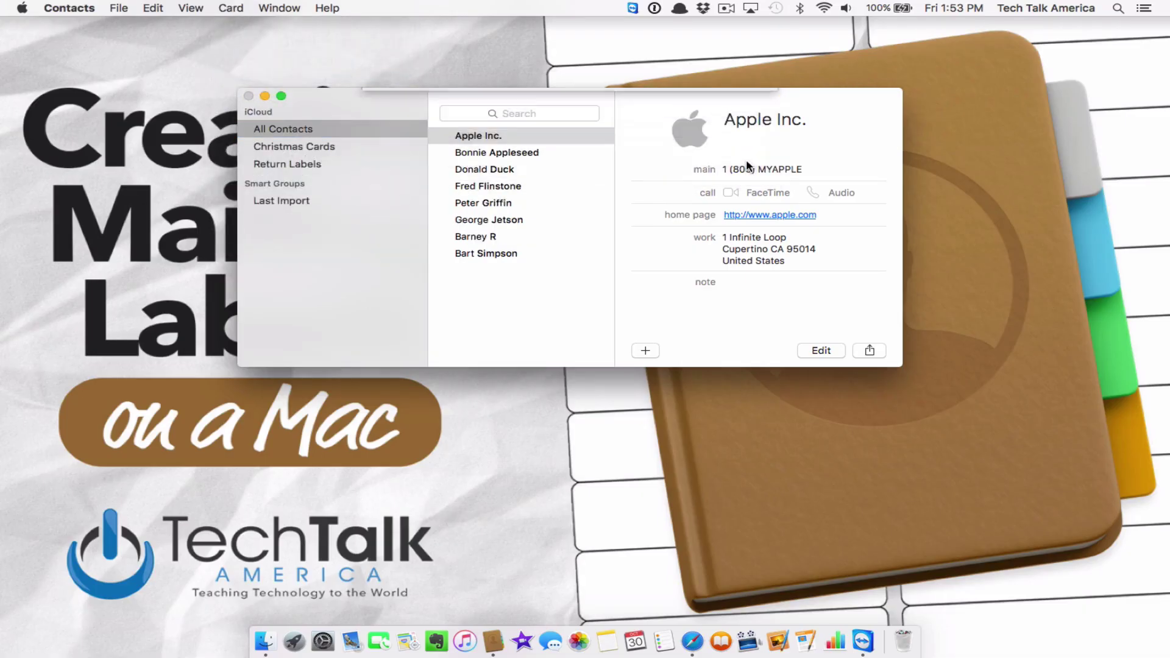
pyautogui.click(504, 251)
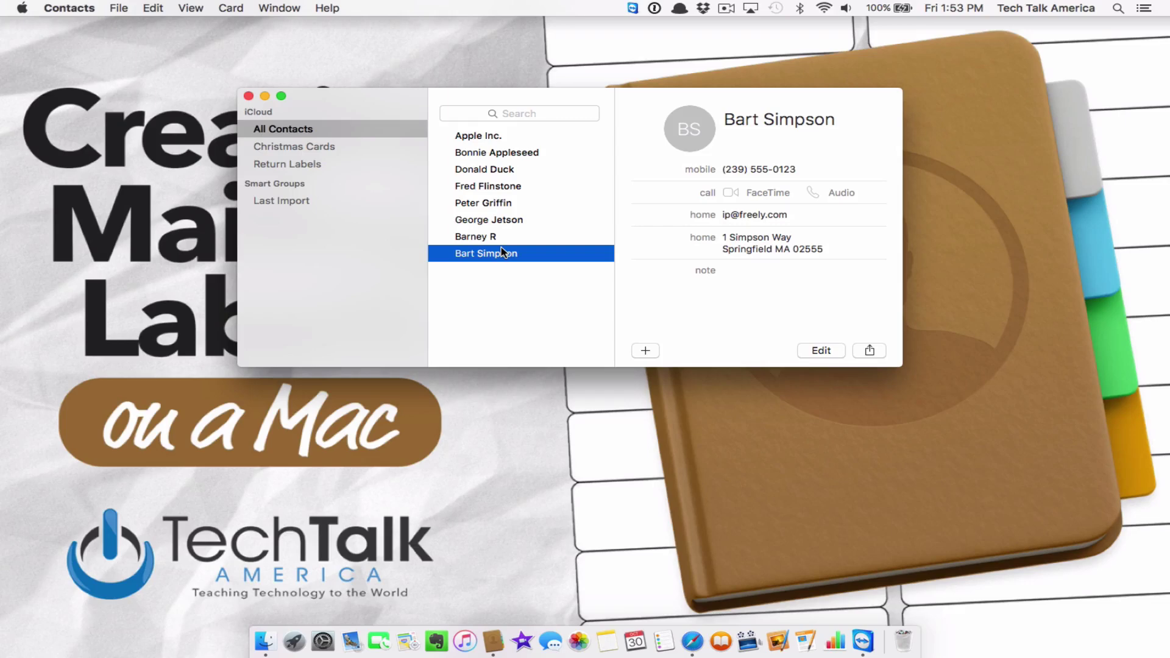